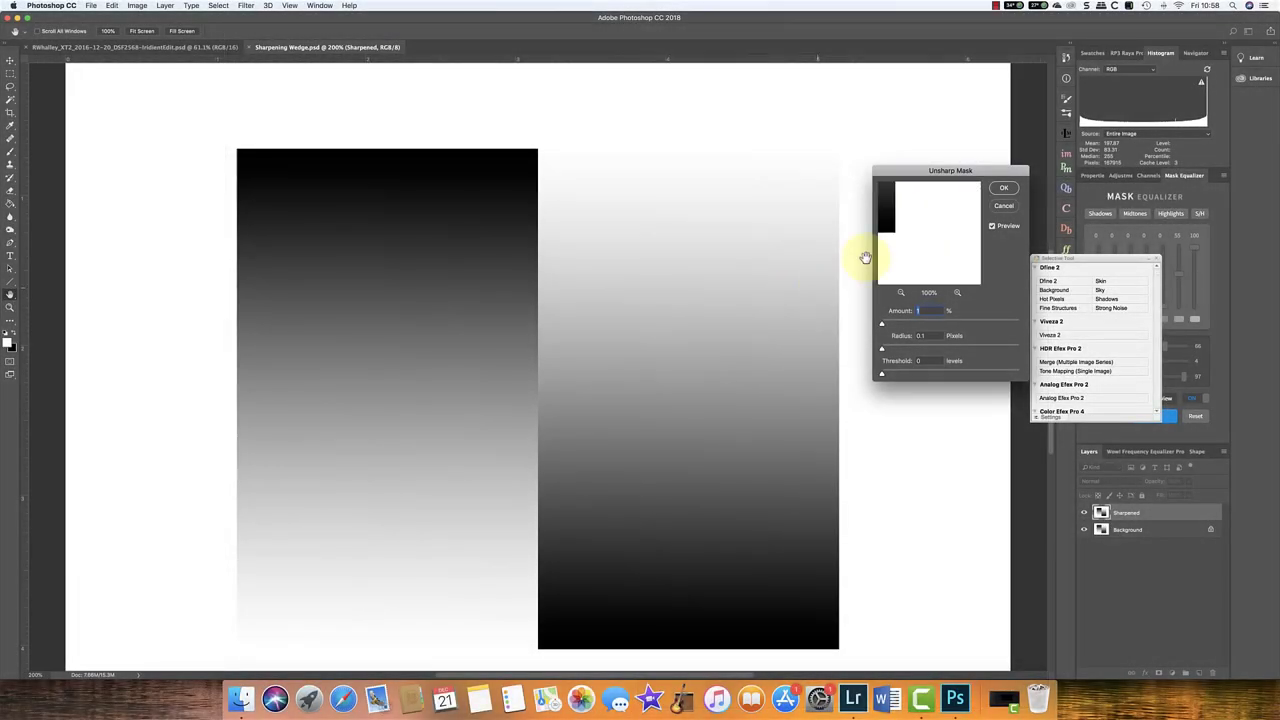
# Move the Unsharp Mask dialog aside and set Radius to 1.0 pixels, keeping Amount at 1%.
pyautogui.moveTo(943, 177); pyautogui.dragTo(723, 320)
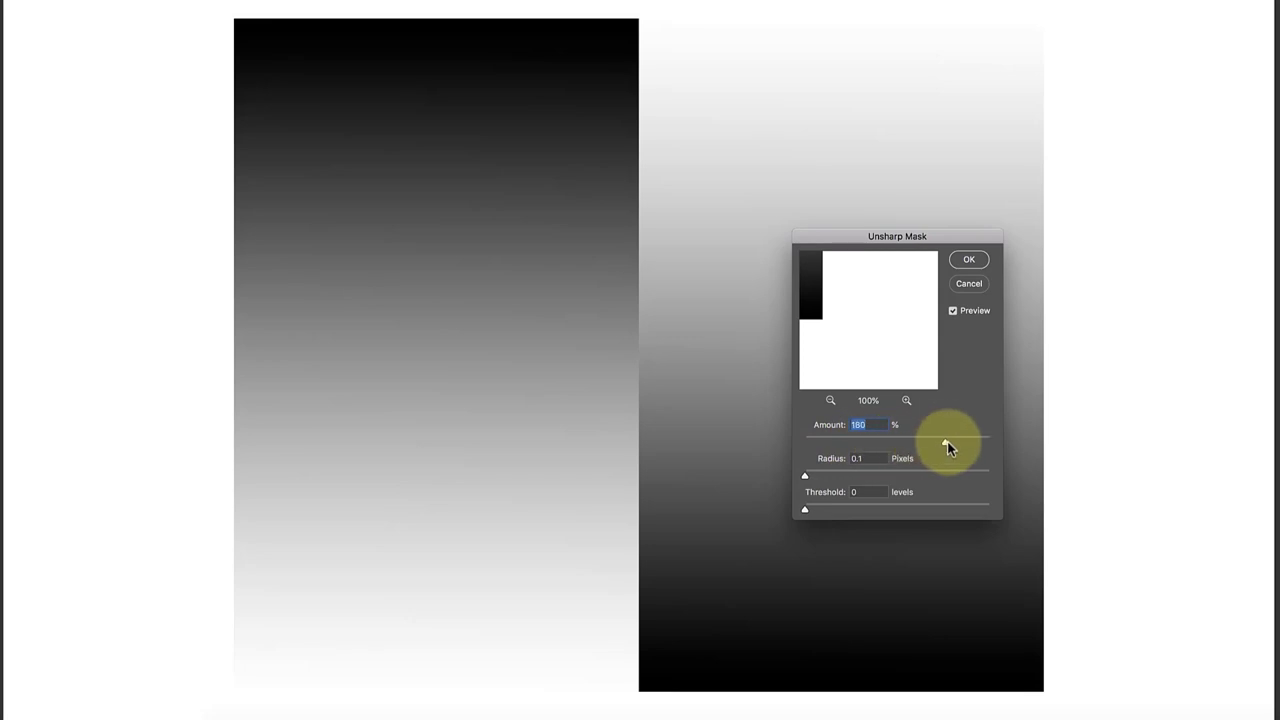
pyautogui.moveTo(947, 441); pyautogui.dragTo(801, 447)
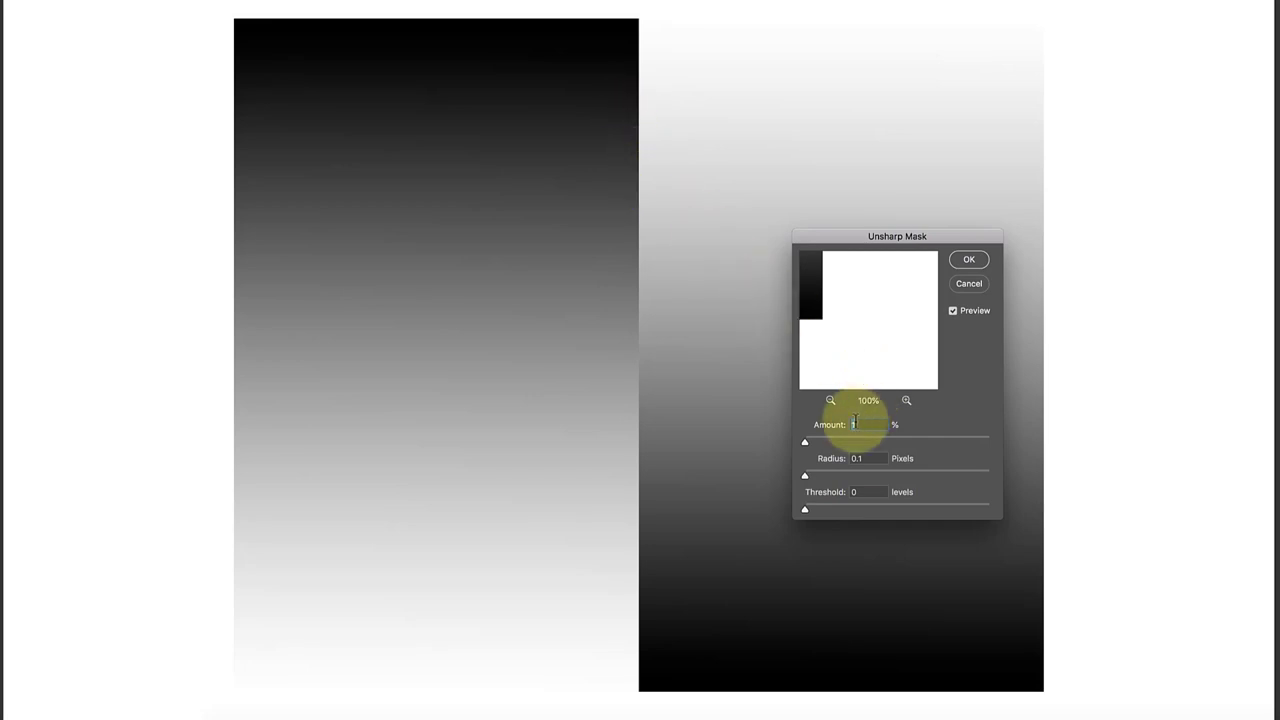
pyautogui.moveTo(806, 480); pyautogui.dragTo(814, 481)
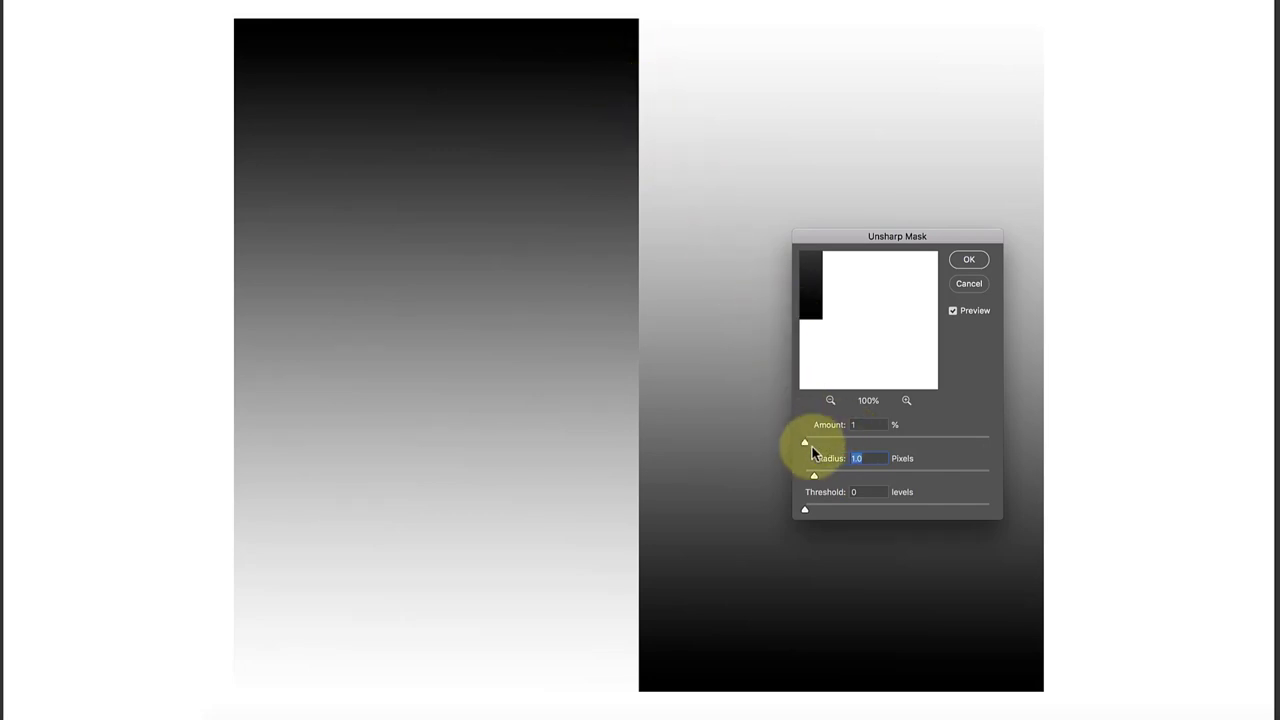
# Push Unsharp Mask Amount to 500% and Radius to 5.0 pixels to expose heavy wedge halos.
pyautogui.moveTo(805, 442); pyautogui.dragTo(905, 441)
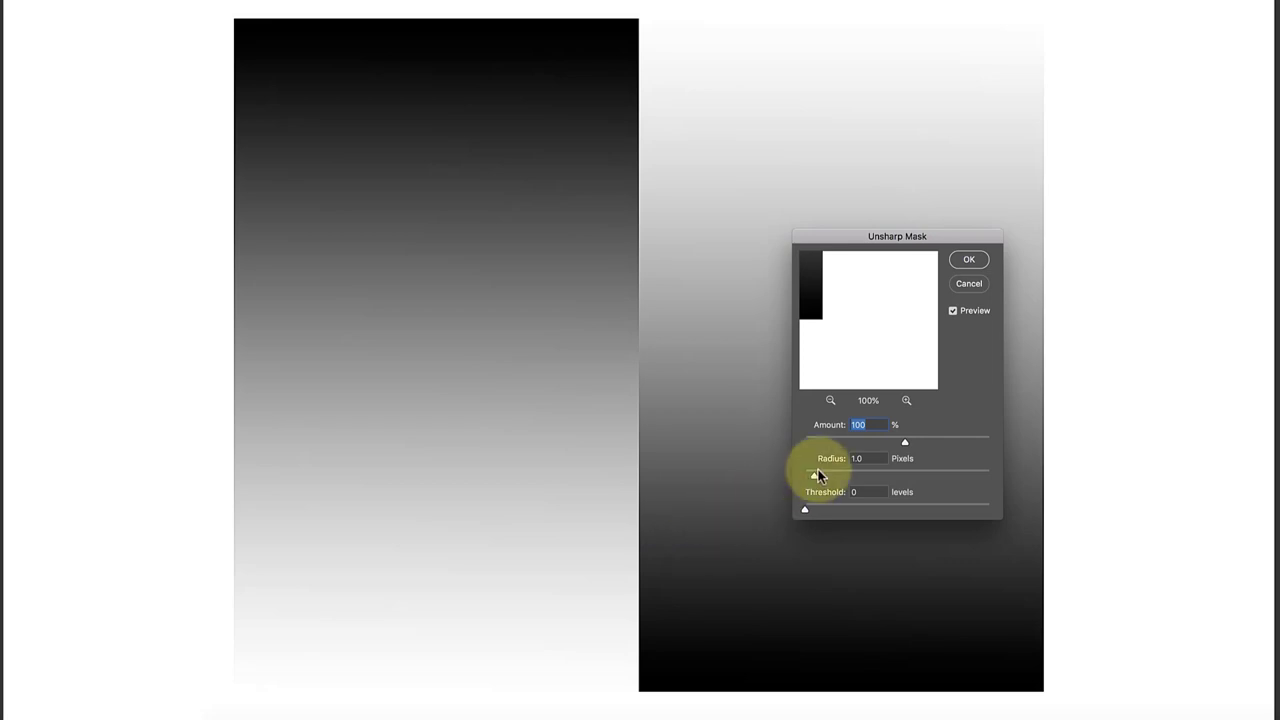
pyautogui.moveTo(812, 475); pyautogui.dragTo(811, 475)
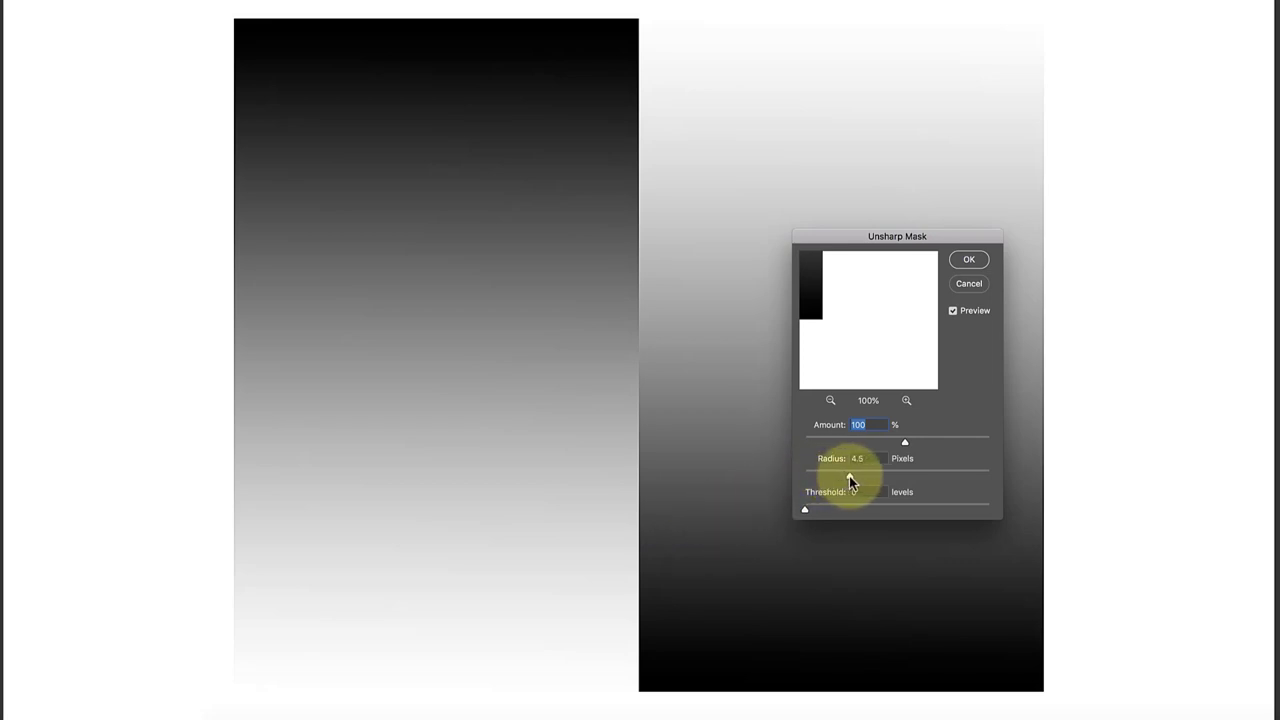
pyautogui.click(854, 476)
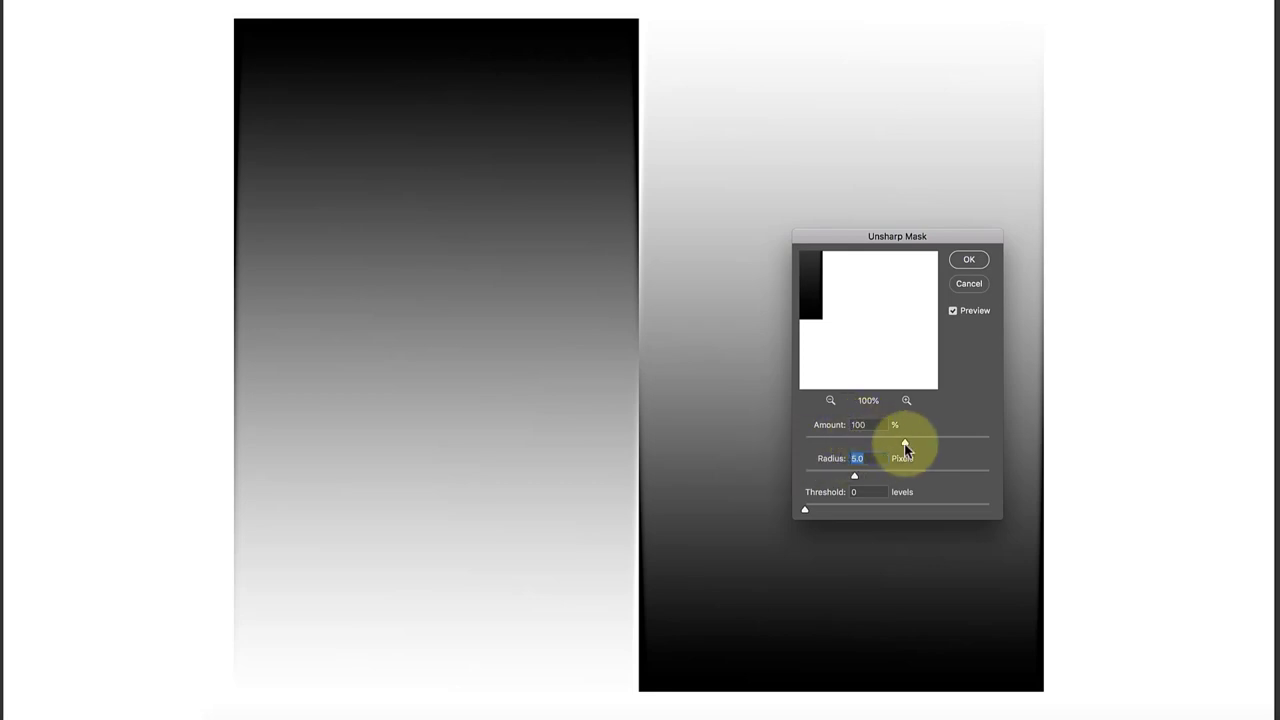
pyautogui.moveTo(904, 445); pyautogui.dragTo(998, 441)
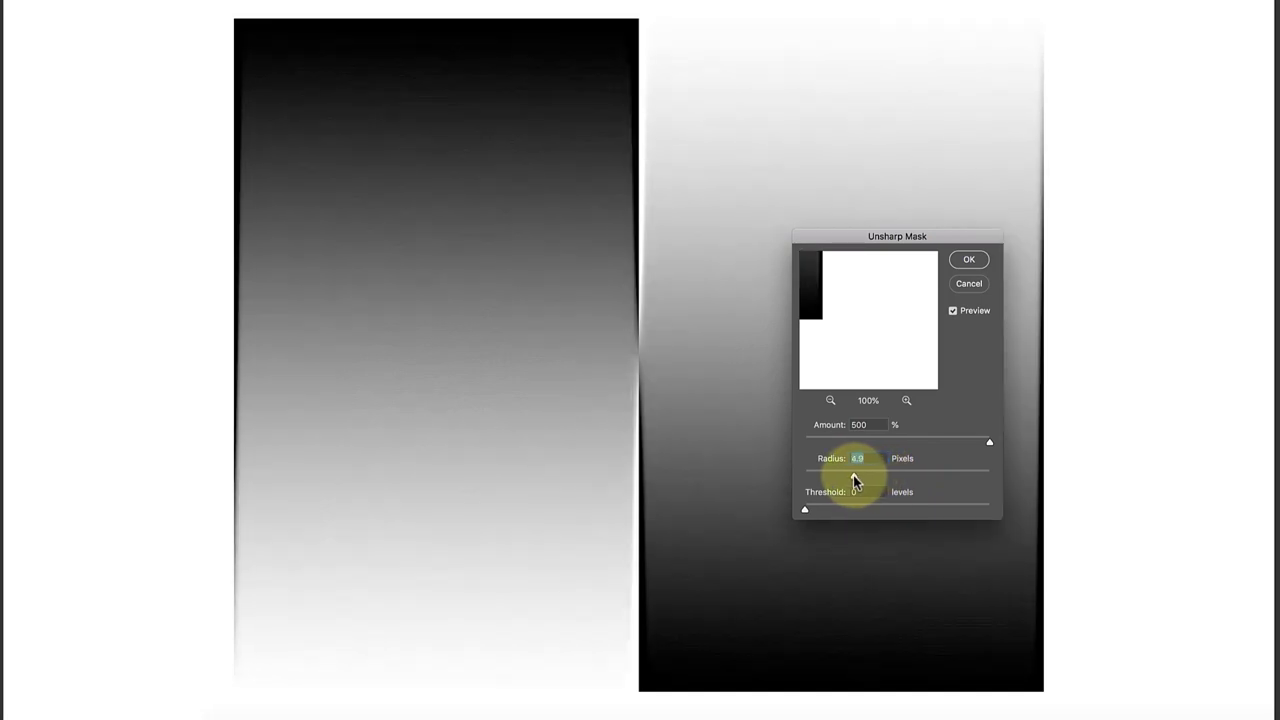
pyautogui.moveTo(856, 480); pyautogui.dragTo(854, 476)
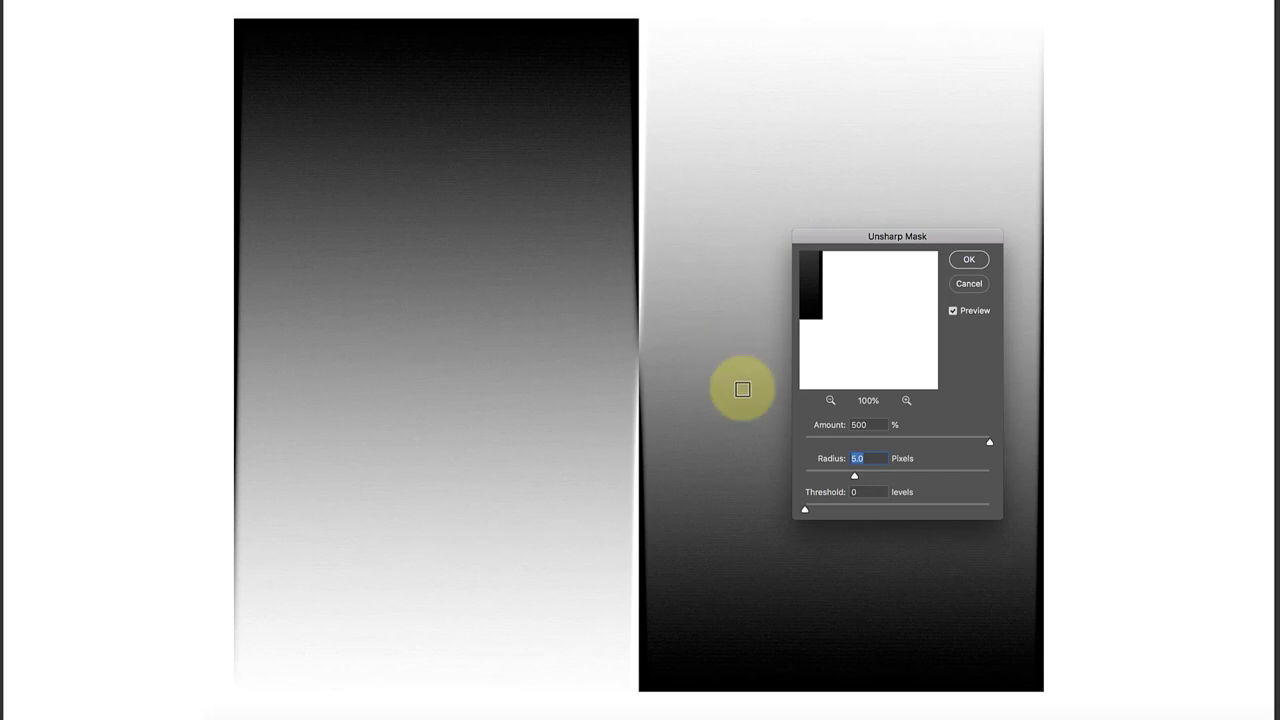
# Try other radius values, restore Radius to 5.0 pixels, and lower Amount to 96%.
pyautogui.moveTo(856, 477); pyautogui.dragTo(821, 477)
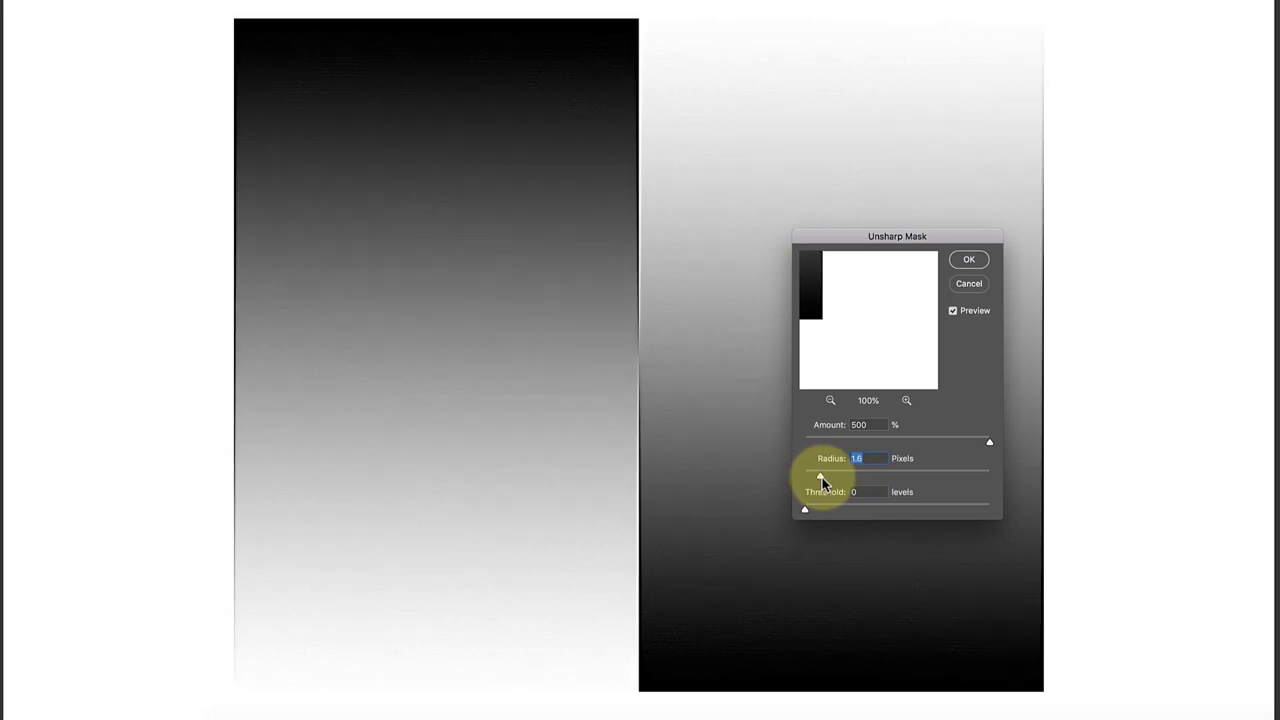
pyautogui.moveTo(818, 477); pyautogui.dragTo(809, 478)
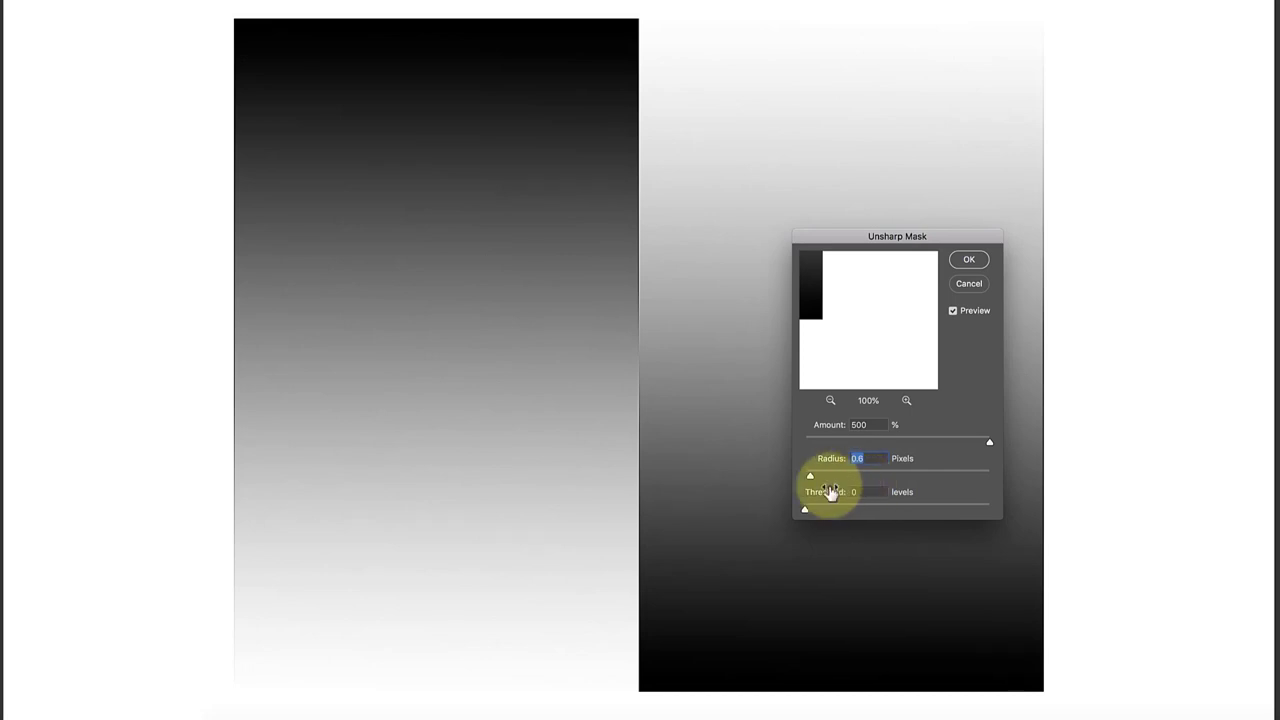
pyautogui.doubleClick(856, 460)
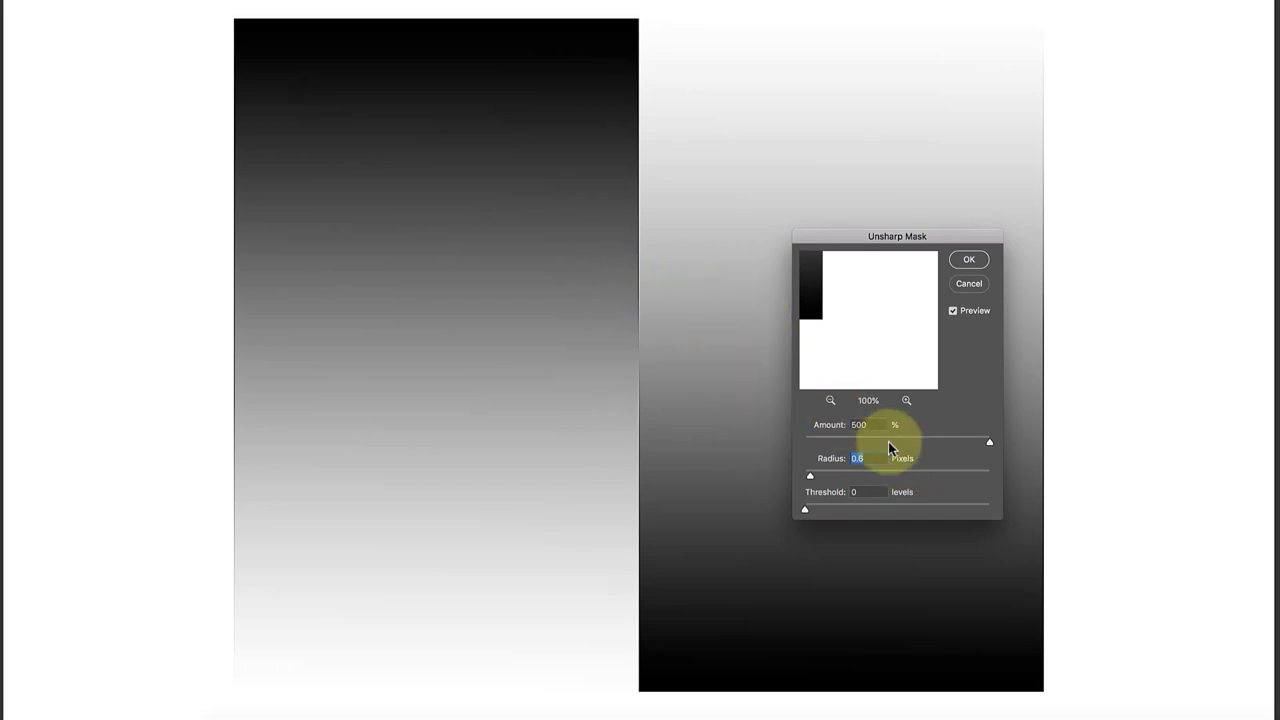
pyautogui.moveTo(990, 442); pyautogui.dragTo(890, 446)
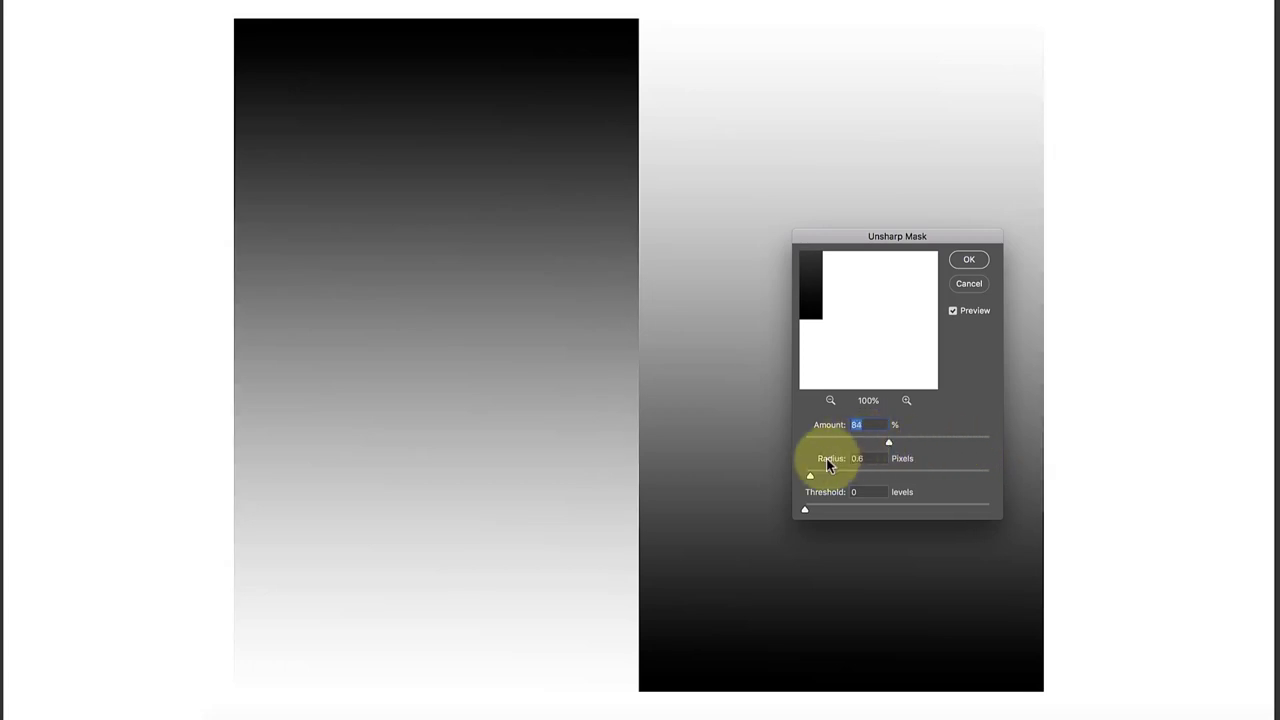
pyautogui.moveTo(812, 476); pyautogui.dragTo(817, 480)
pyautogui.moveTo(888, 442); pyautogui.dragTo(902, 447)
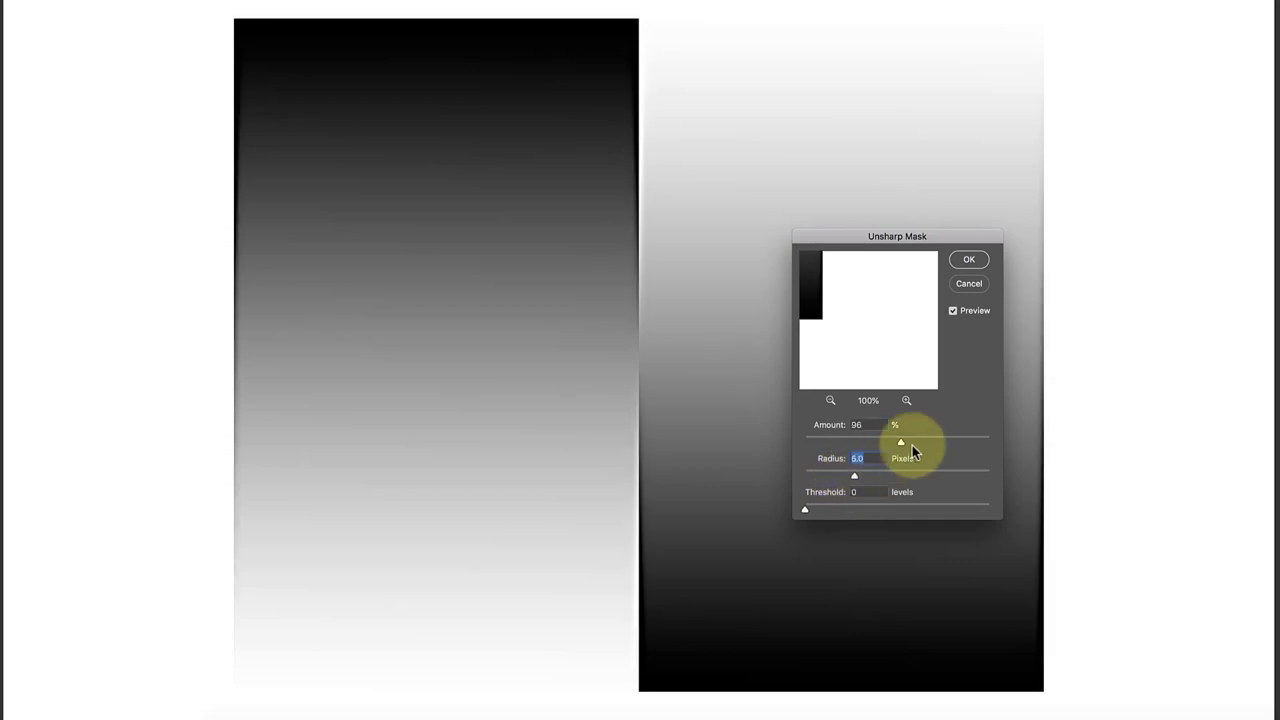
# Raise Unsharp Mask Amount to 177% and Threshold to 114 levels.
pyautogui.moveTo(899, 442); pyautogui.dragTo(944, 443)
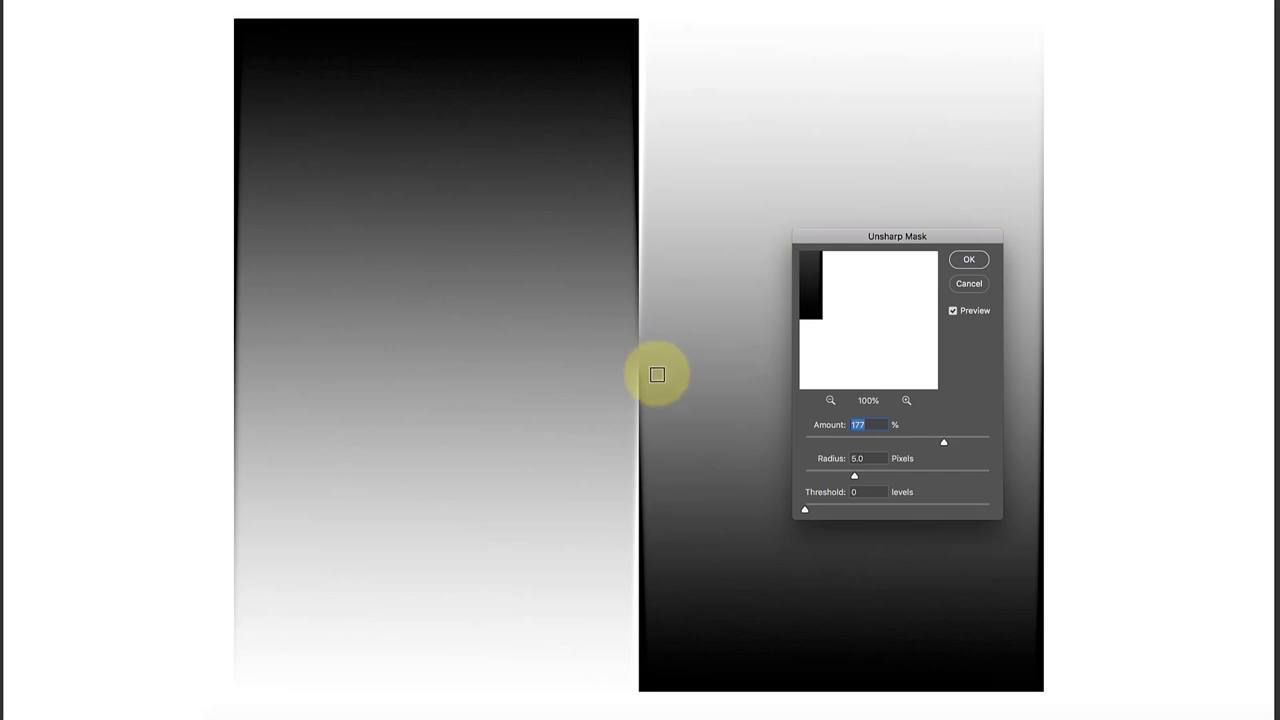
pyautogui.moveTo(805, 509); pyautogui.dragTo(920, 509)
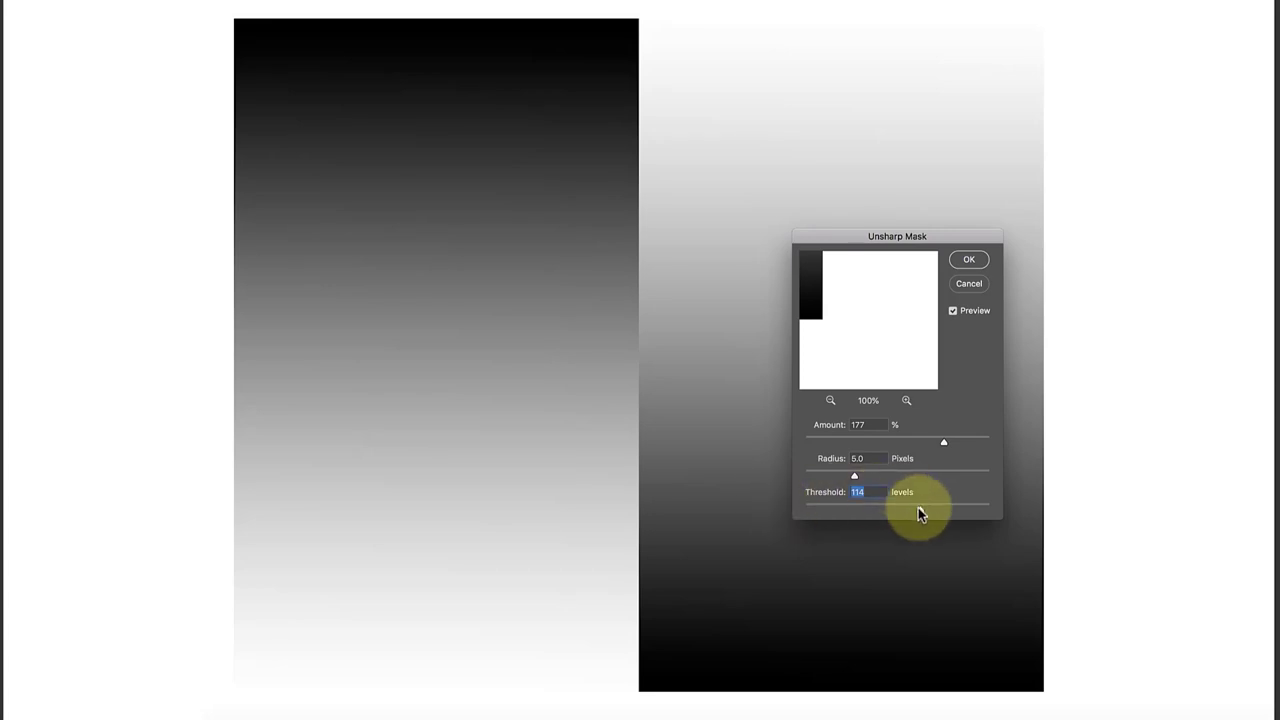
# Settle on Amount 162%, Radius 1.0 pixels, Threshold 17 levels, and compare with Preview off and on.
pyautogui.moveTo(919, 509); pyautogui.dragTo(857, 513)
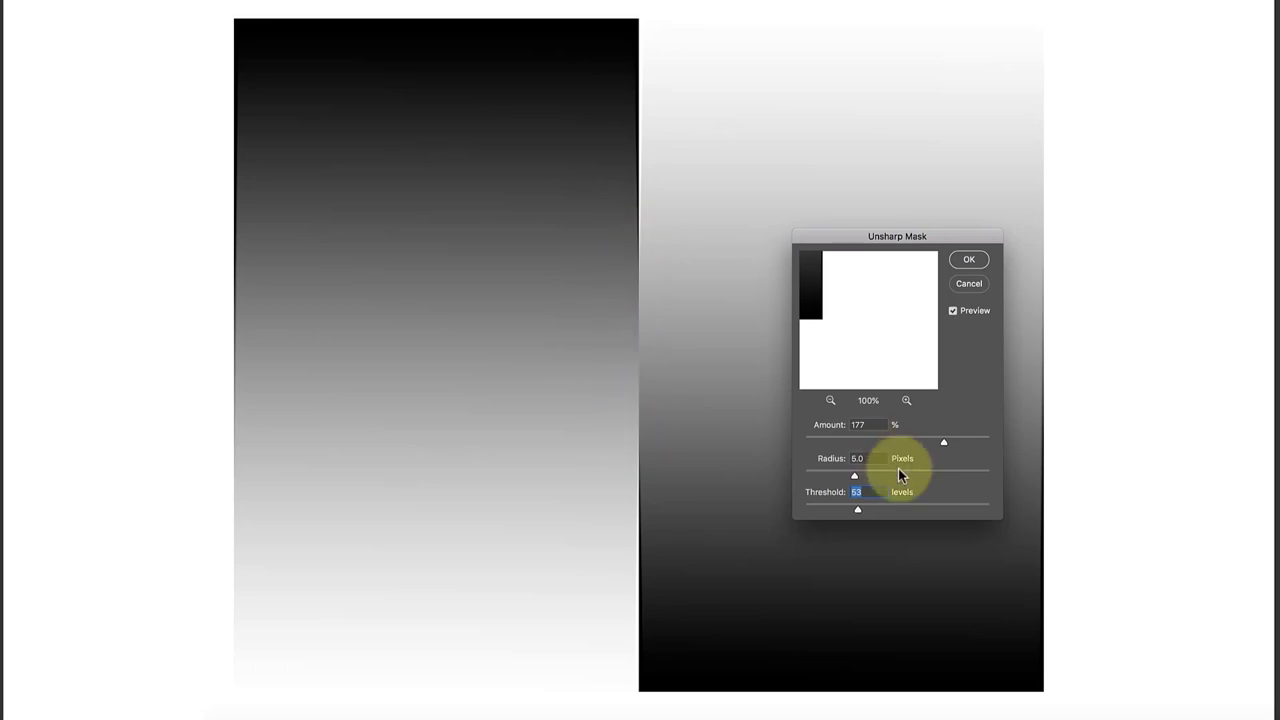
pyautogui.moveTo(857, 510); pyautogui.dragTo(831, 514)
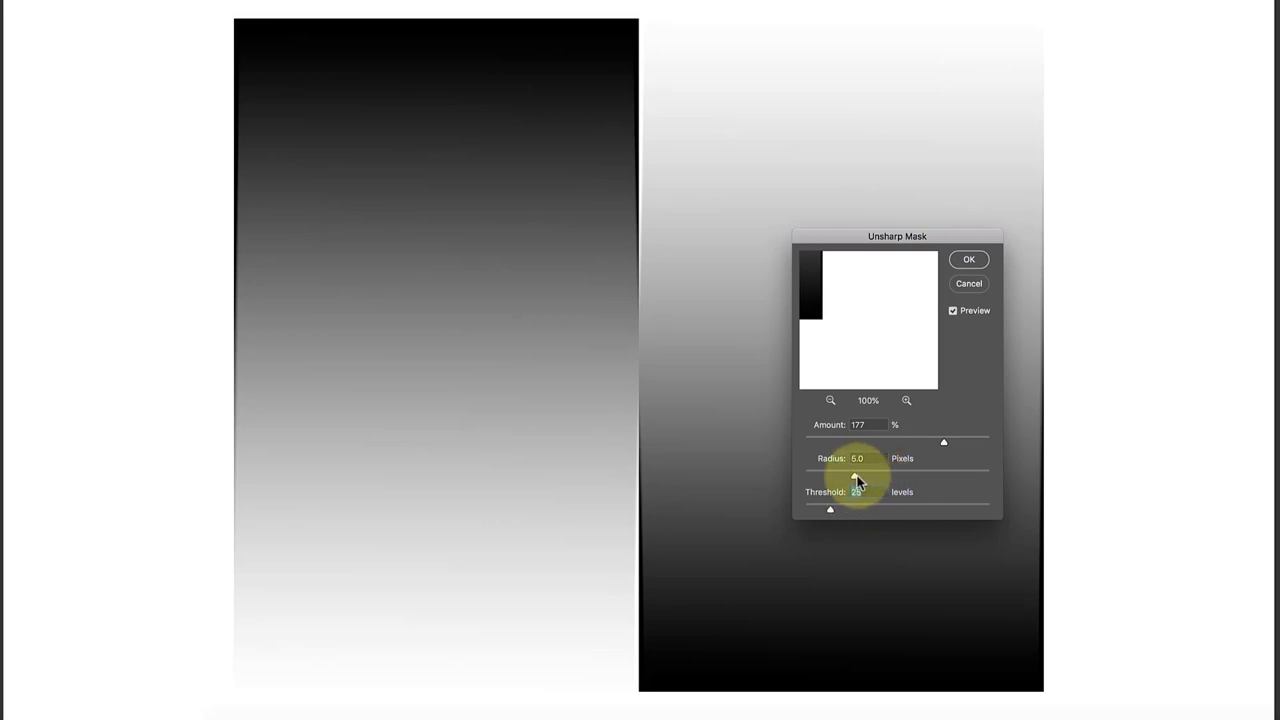
pyautogui.moveTo(851, 479); pyautogui.dragTo(815, 480)
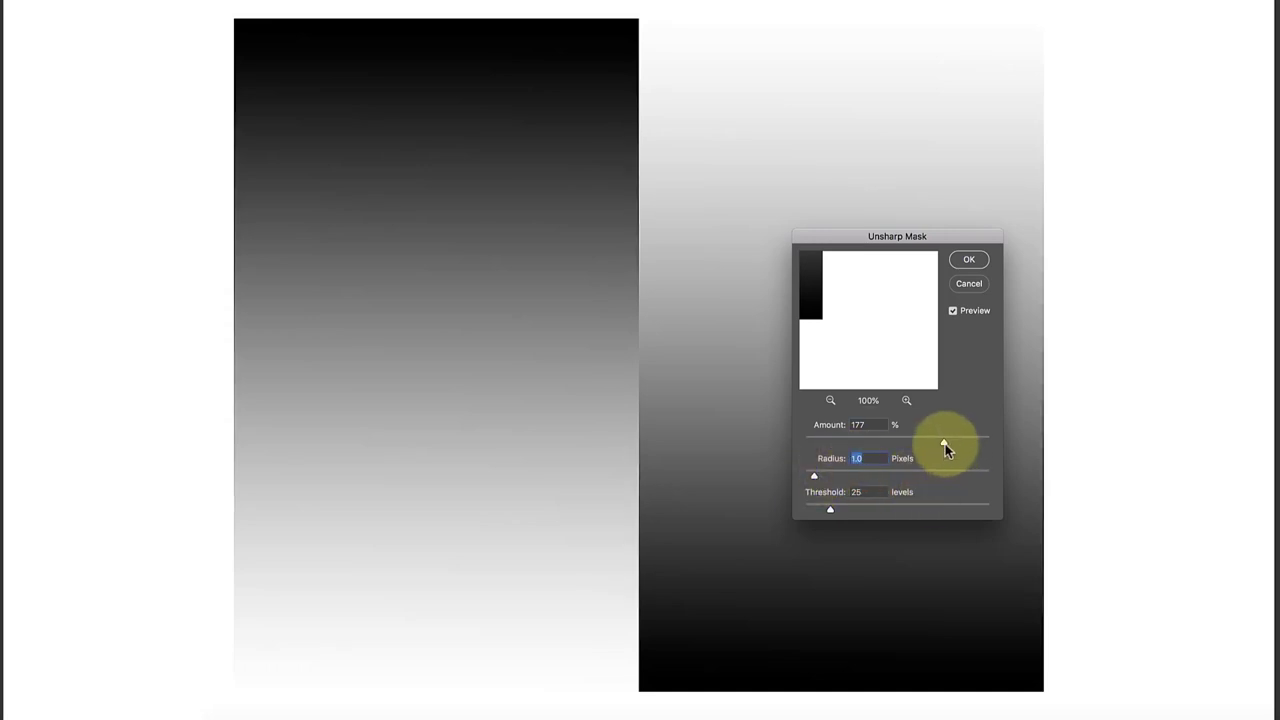
pyautogui.moveTo(944, 443); pyautogui.dragTo(936, 443)
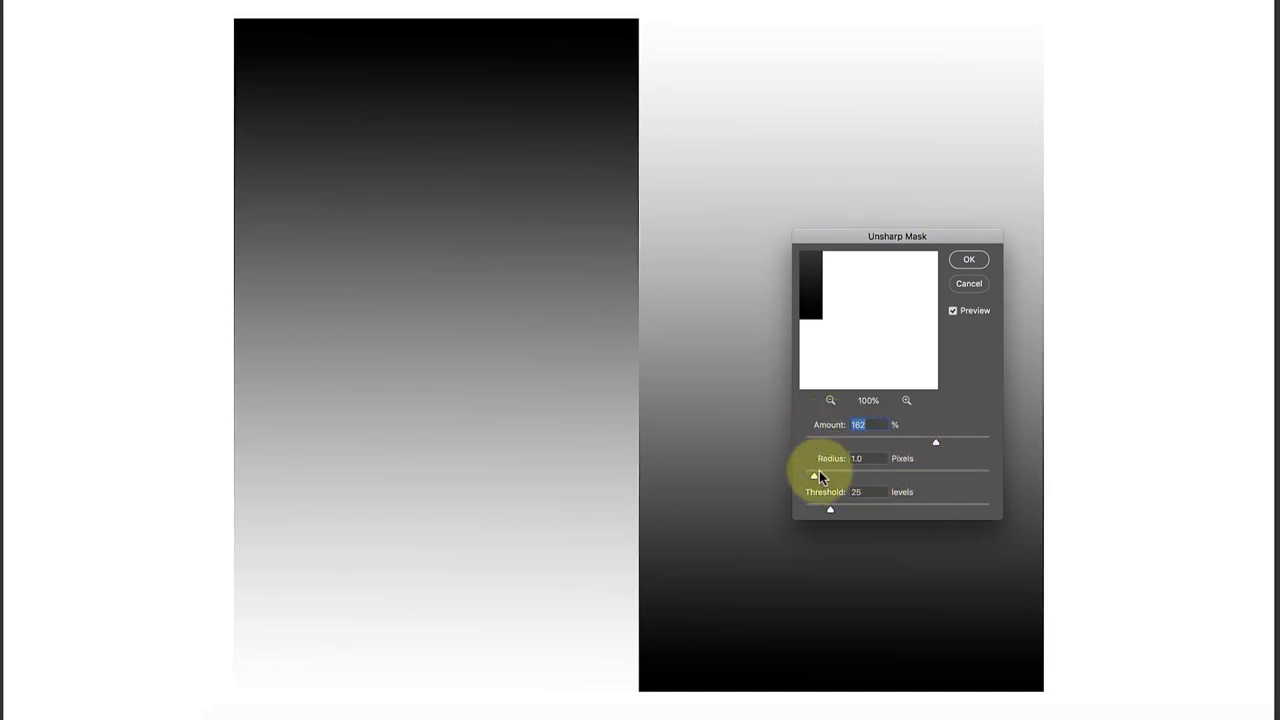
pyautogui.moveTo(829, 513); pyautogui.dragTo(822, 514)
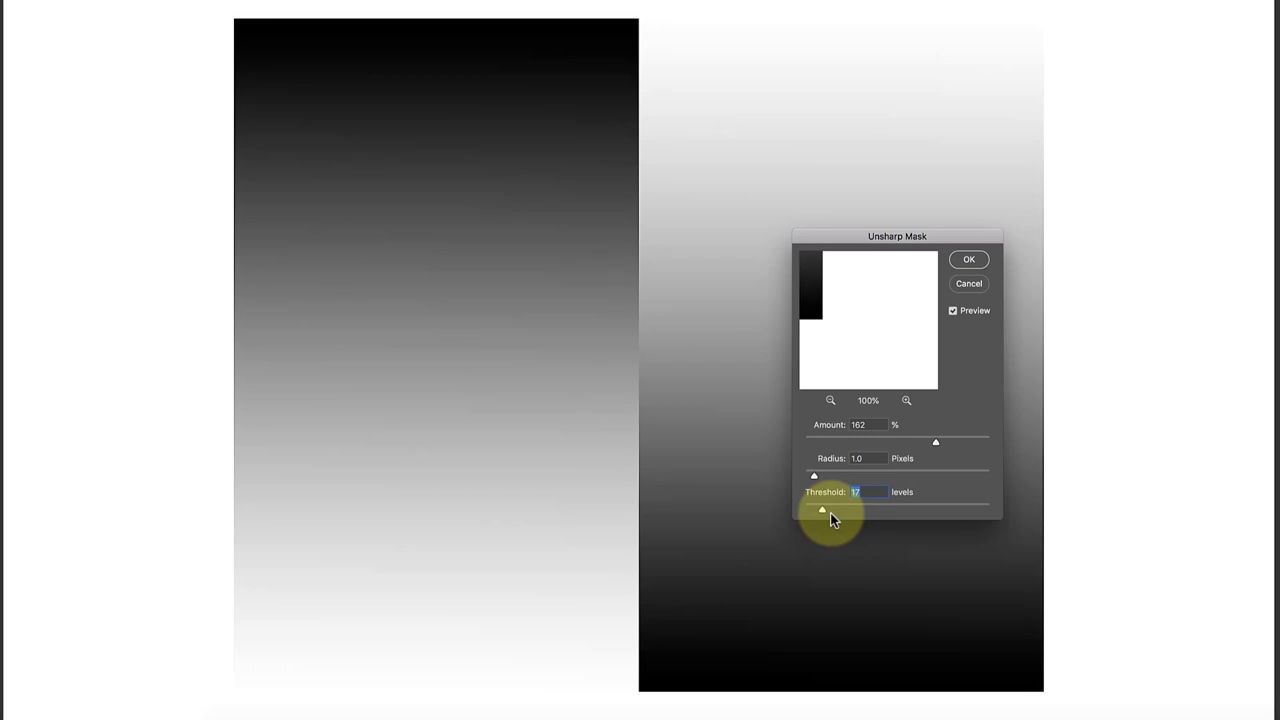
pyautogui.click(953, 311)
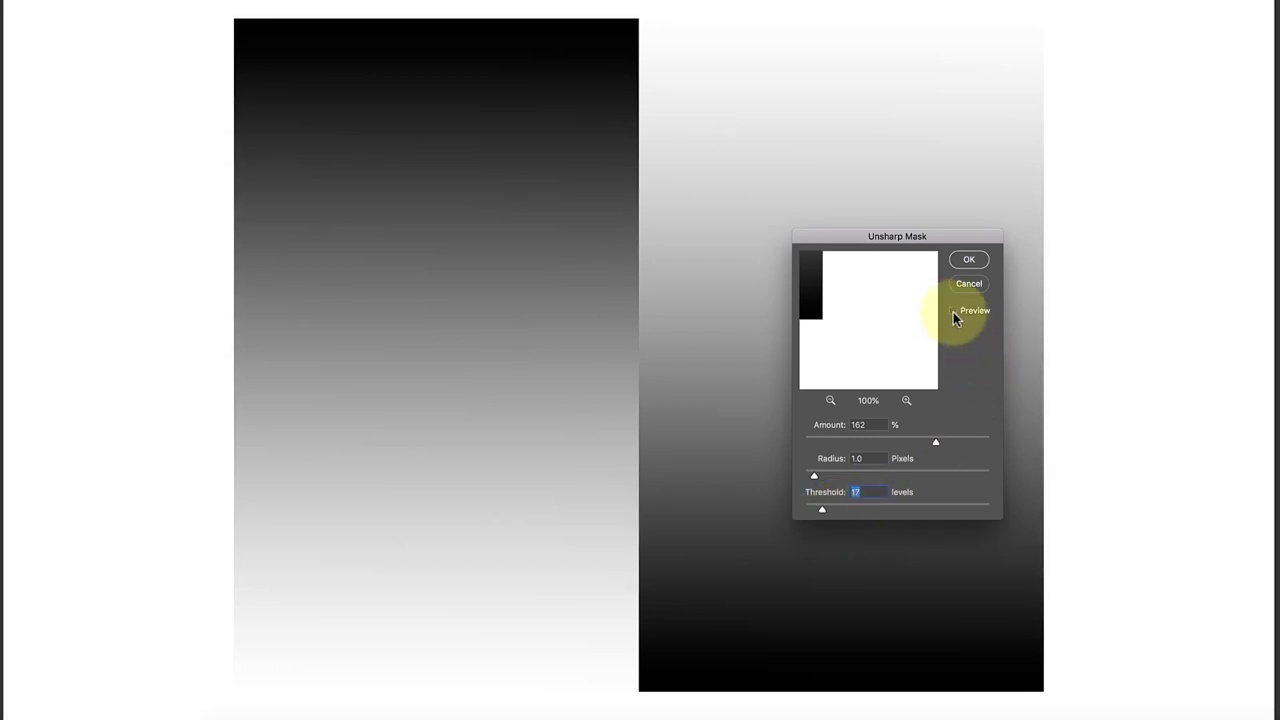
pyautogui.click(953, 311)
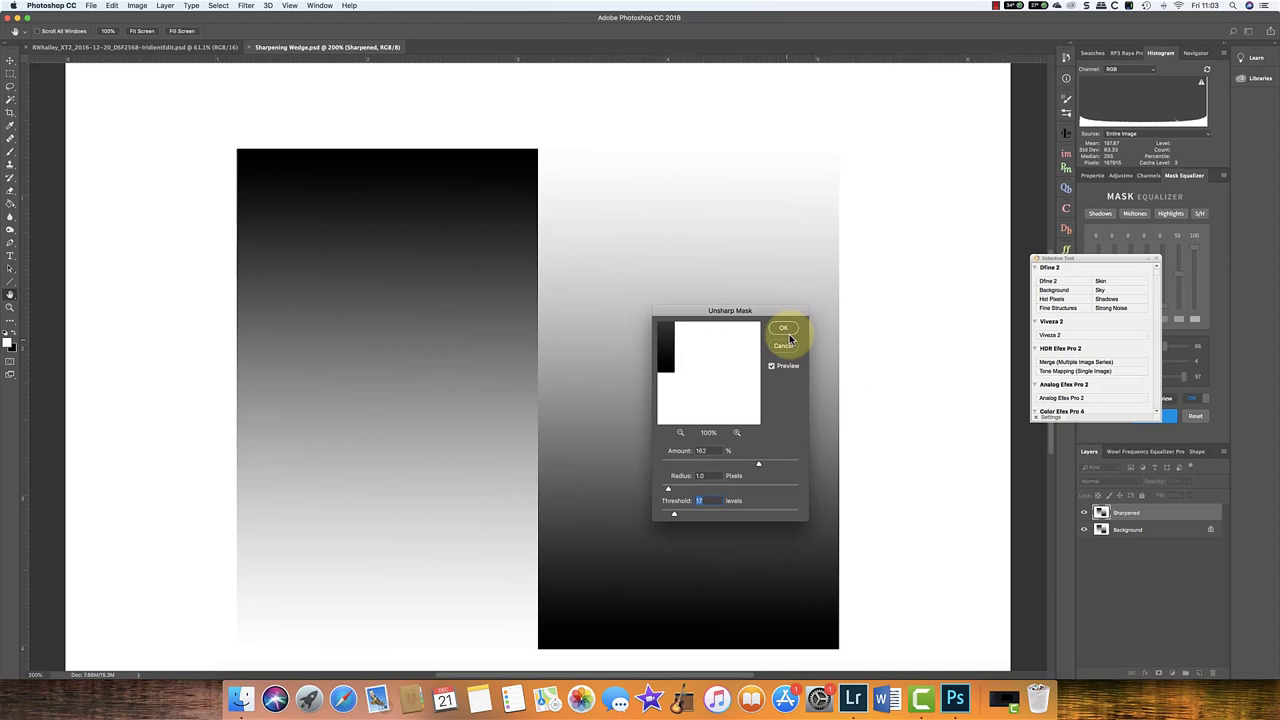
# Apply the Unsharp Mask and toggle the Sharpened layer's visibility to compare halos.
pyautogui.click(785, 329)
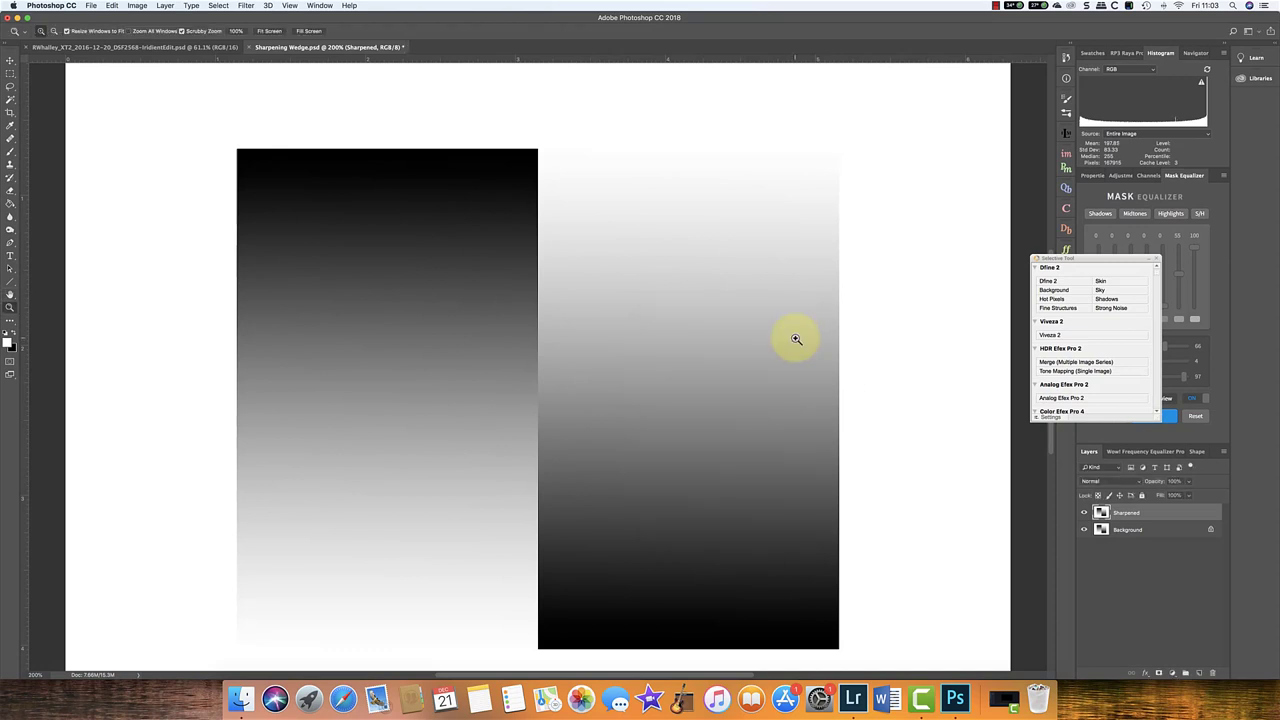
pyautogui.click(1084, 513)
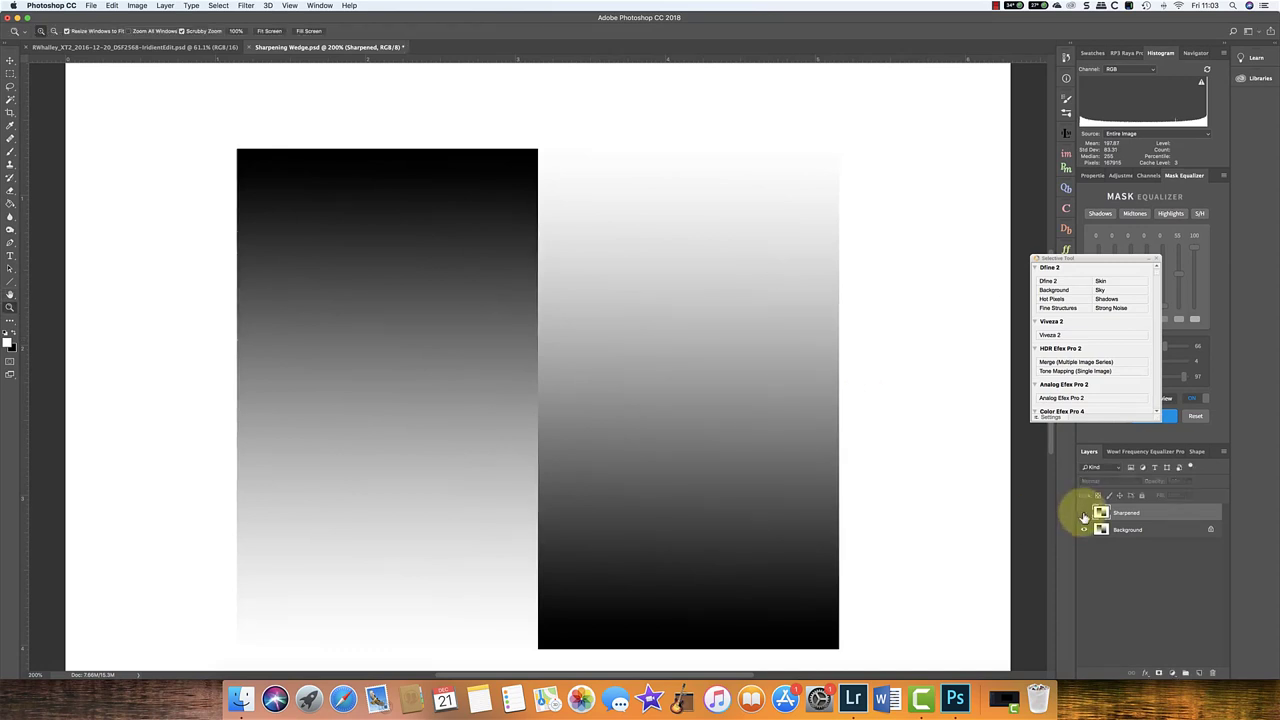
pyautogui.click(1084, 514)
pyautogui.click(1084, 514)
pyautogui.click(1084, 514)
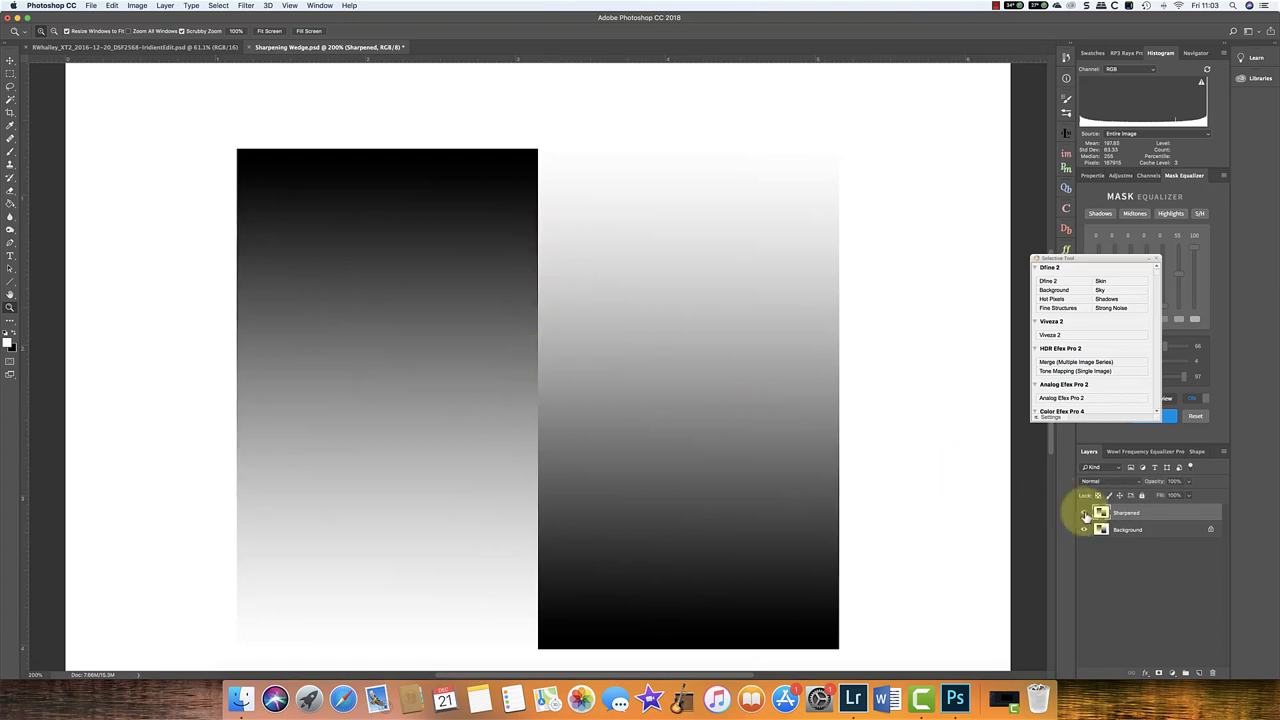
pyautogui.click(1084, 514)
pyautogui.click(1084, 514)
# Compare the Sharpened layer on and off at 100% zoom, return to 200%, and select Background.
pyautogui.click(238, 31)
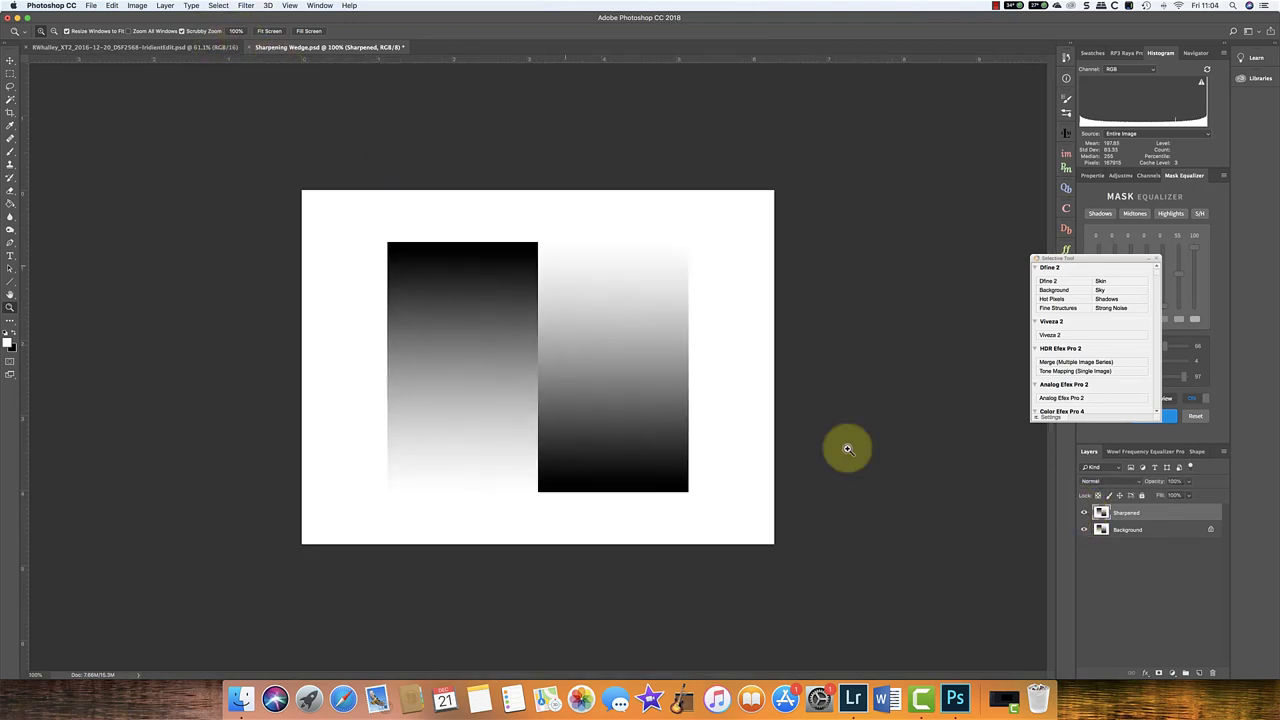
pyautogui.click(1085, 514)
pyautogui.click(1085, 514)
pyautogui.click(541, 370)
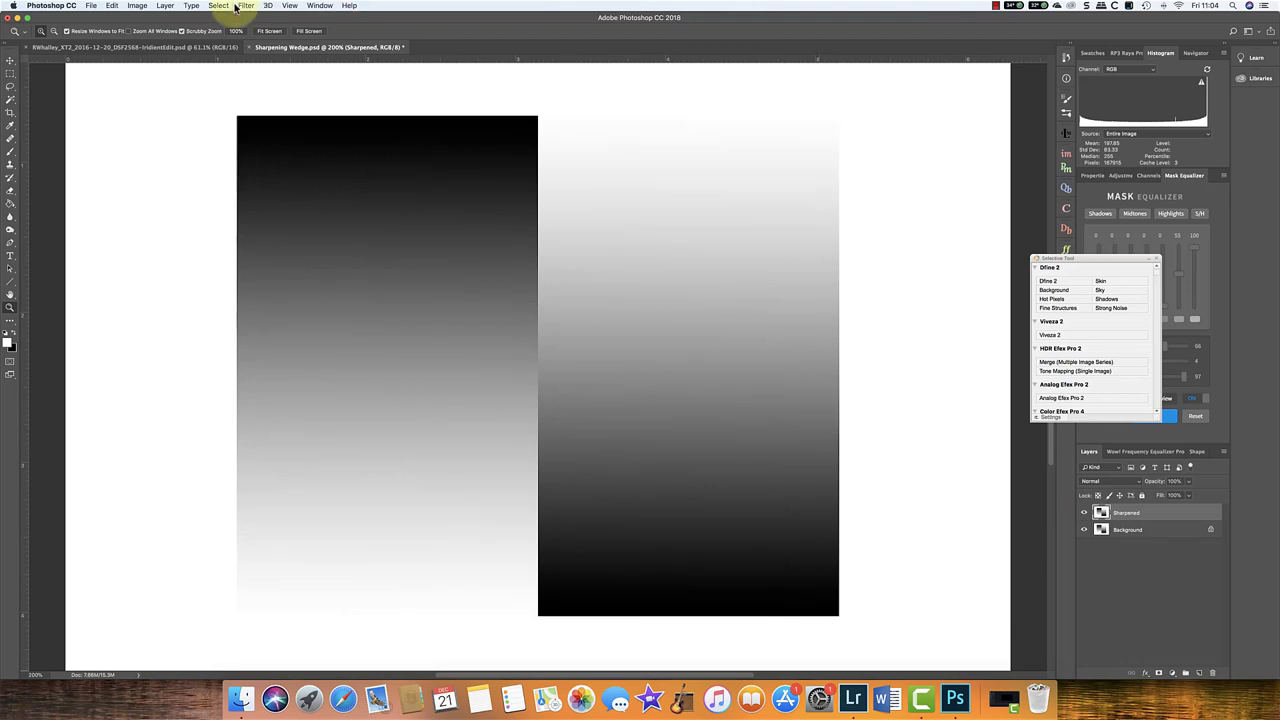
pyautogui.click(1130, 535)
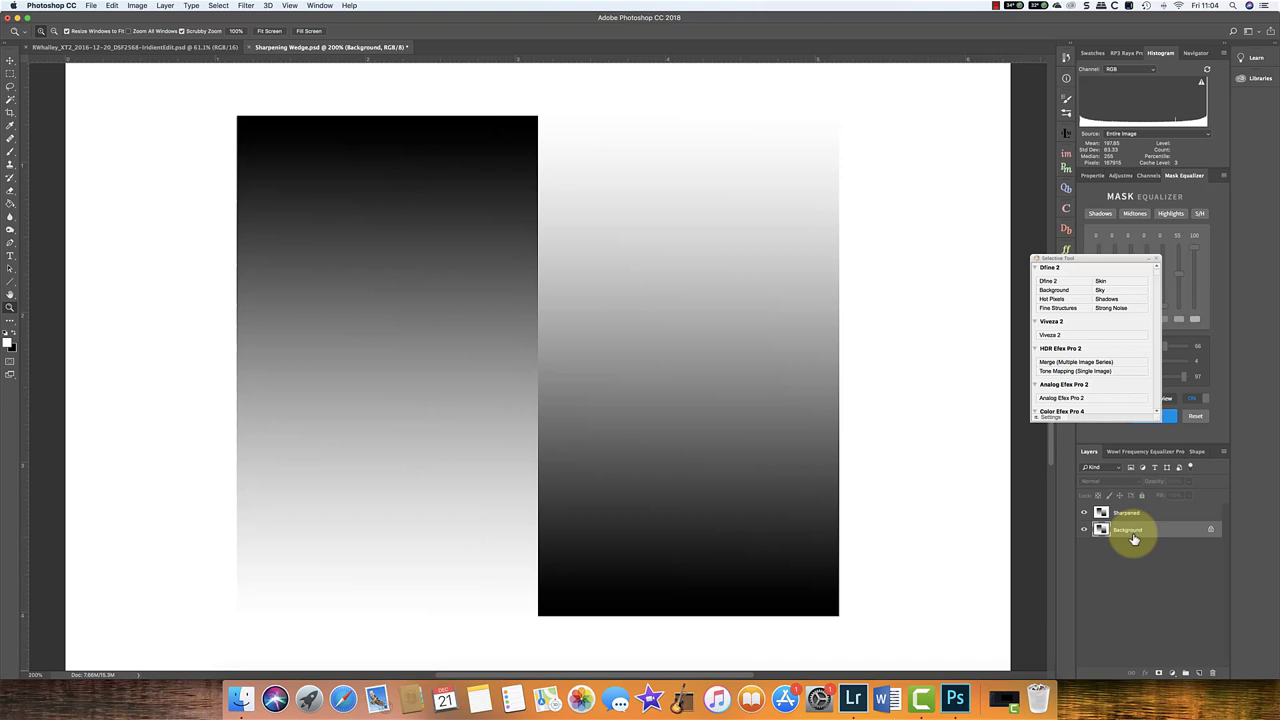
# Duplicate Background to the top of the stack and sharpen it at 162%, radius 3.0, threshold 0.
pyautogui.press('super+j')
pyautogui.moveTo(1133, 540); pyautogui.dragTo(1118, 514)
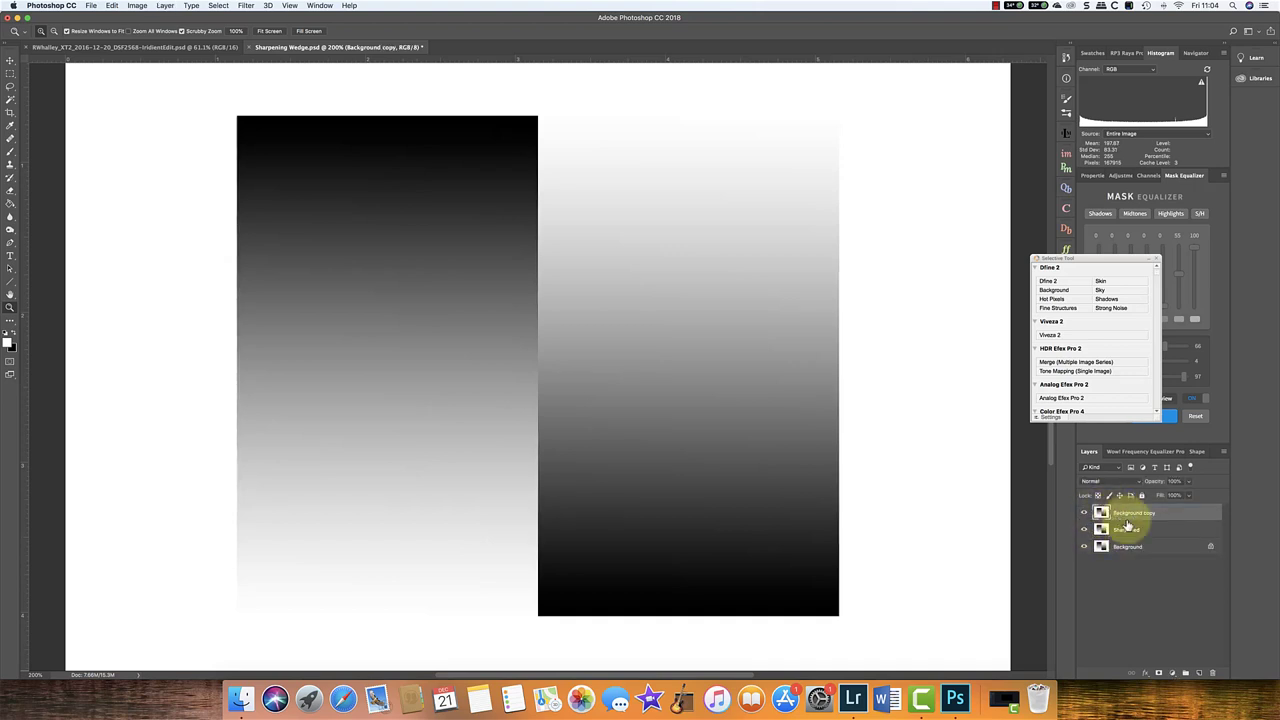
pyautogui.click(250, 8)
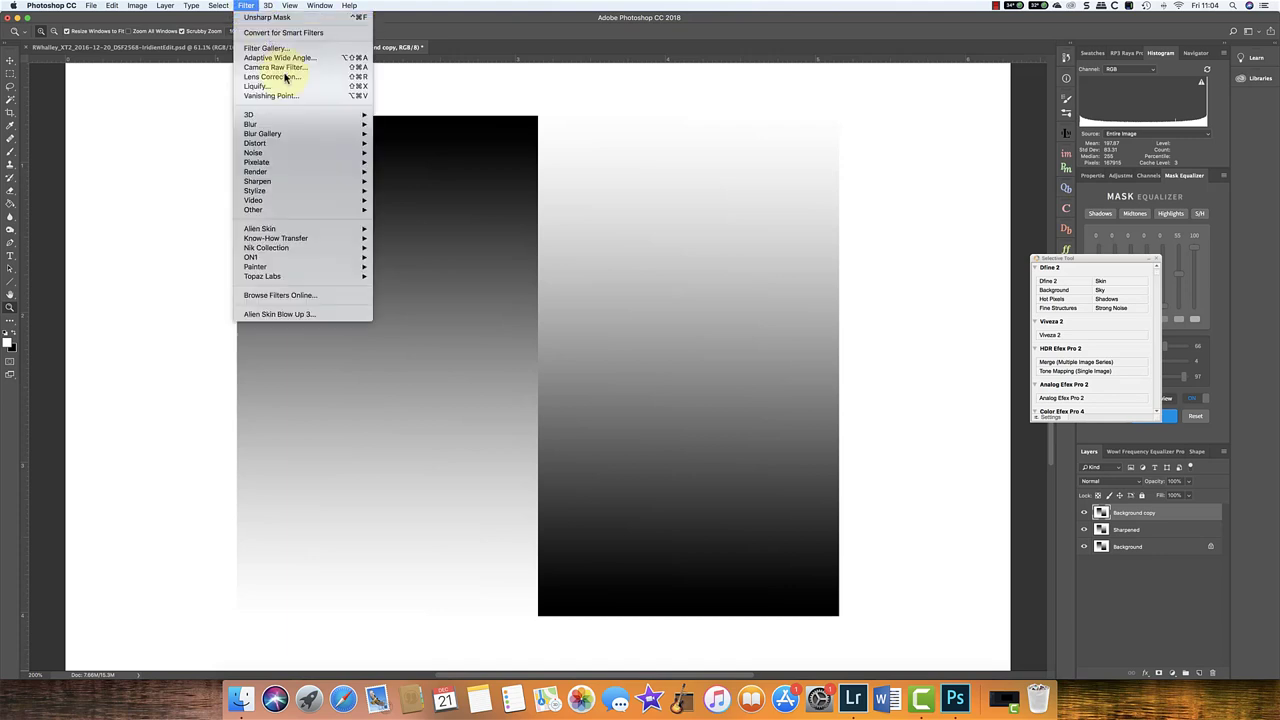
pyautogui.moveTo(308, 128)
pyautogui.moveTo(350, 181)
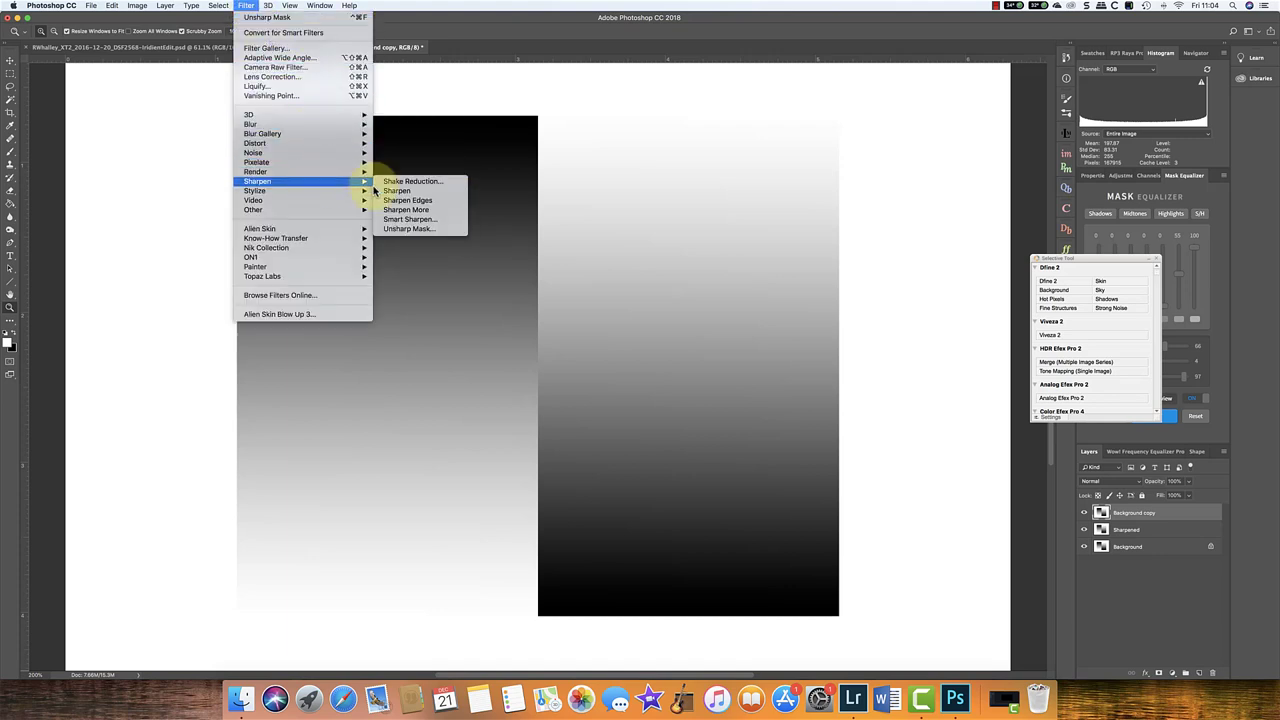
pyautogui.click(405, 229)
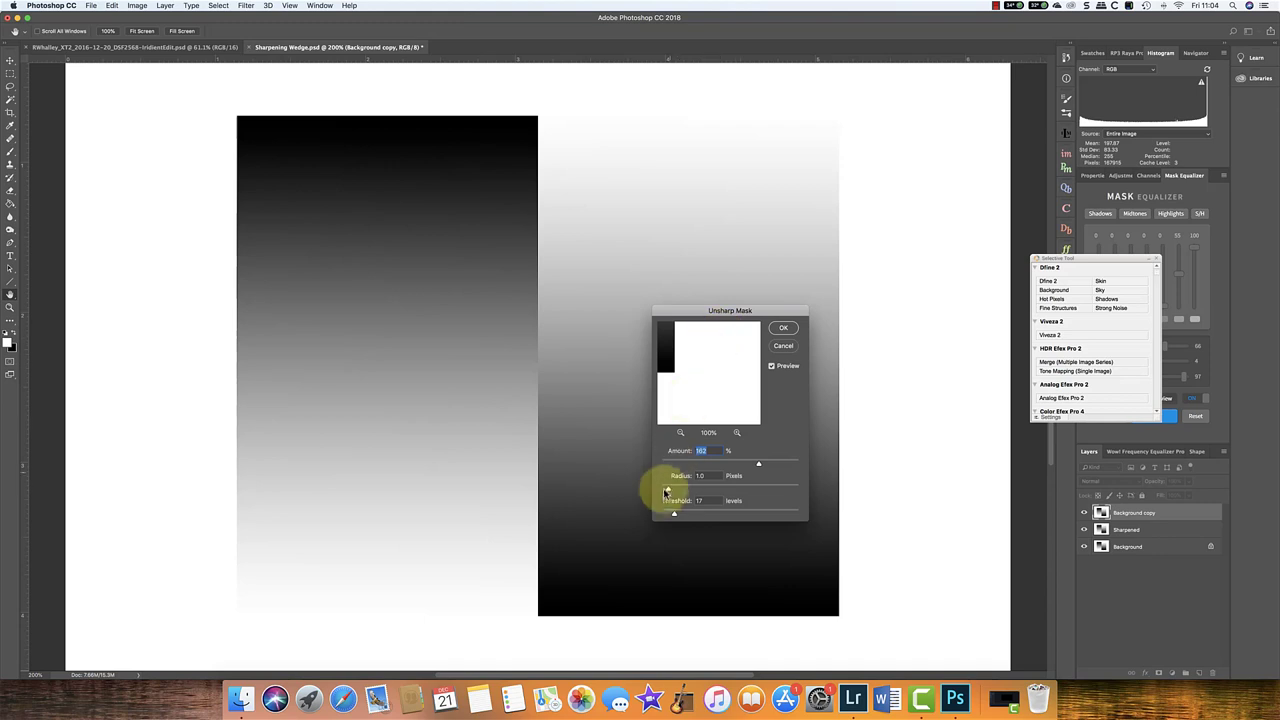
pyautogui.moveTo(669, 492)
pyautogui.mouseDown()
pyautogui.moveTo(690, 492)
pyautogui.moveTo(662, 514)
pyautogui.mouseUp()
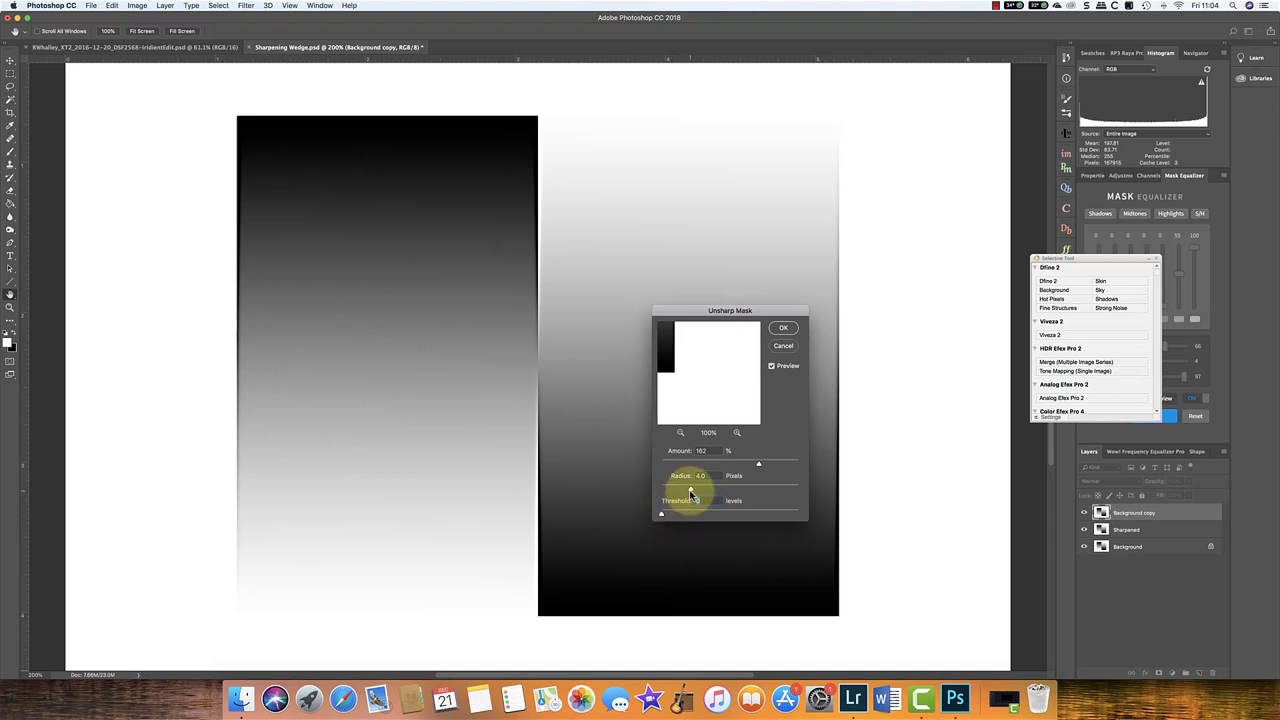
pyautogui.moveTo(686, 490); pyautogui.dragTo(685, 491)
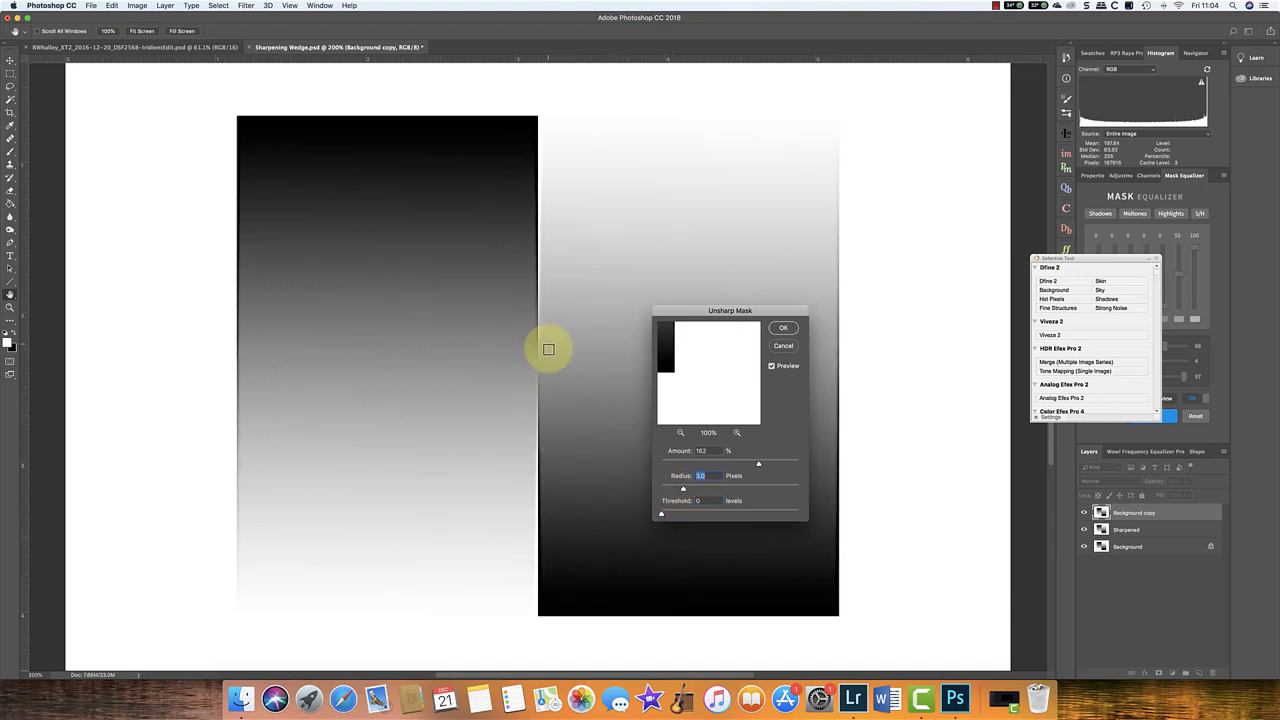
pyautogui.click(780, 327)
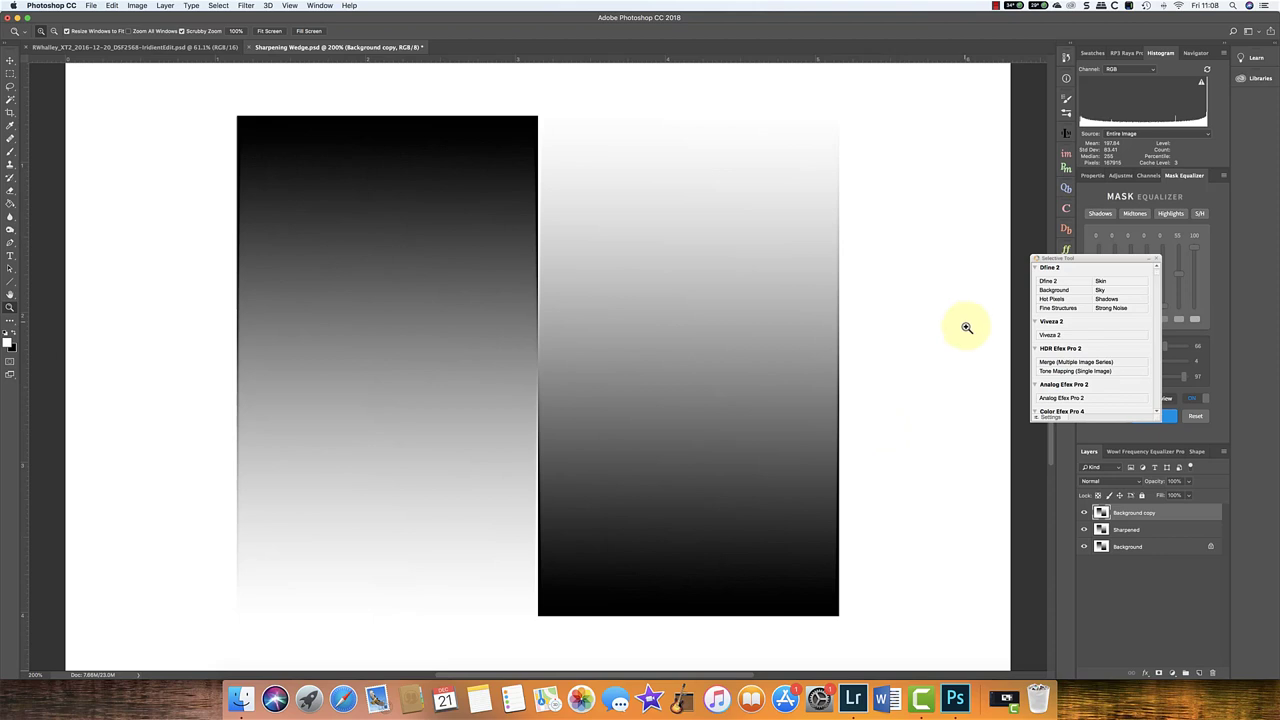
# In the Background copy's Layer Style, set This Layer Blend If to 10 and about 246.
pyautogui.doubleClick(1183, 515)
pyautogui.moveTo(820, 262); pyautogui.dragTo(776, 276)
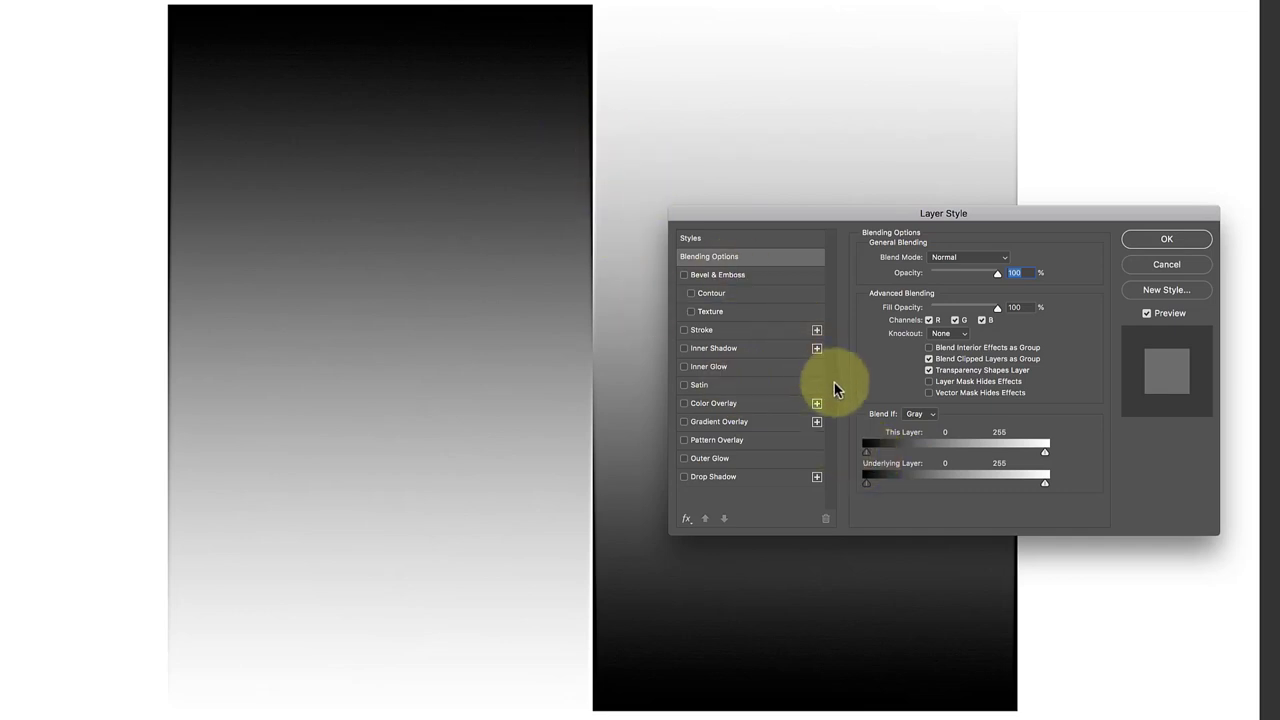
pyautogui.moveTo(867, 451); pyautogui.dragTo(898, 452)
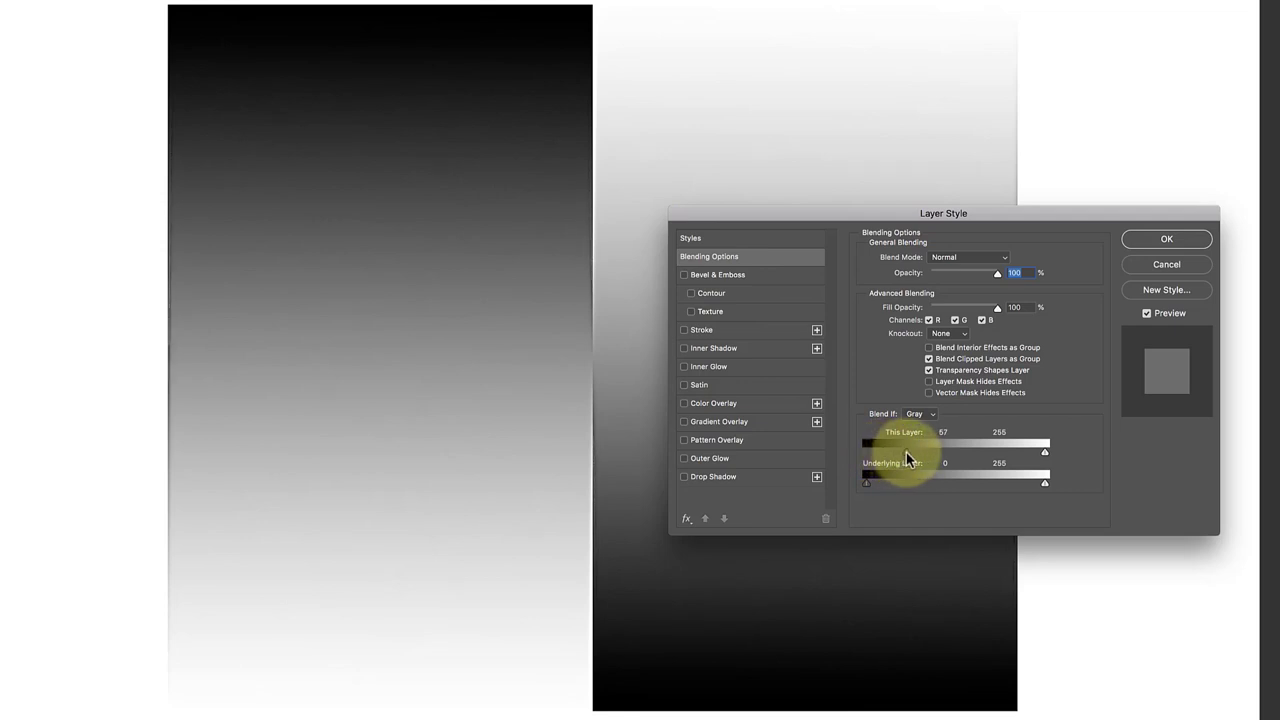
pyautogui.moveTo(906, 452); pyautogui.dragTo(863, 452)
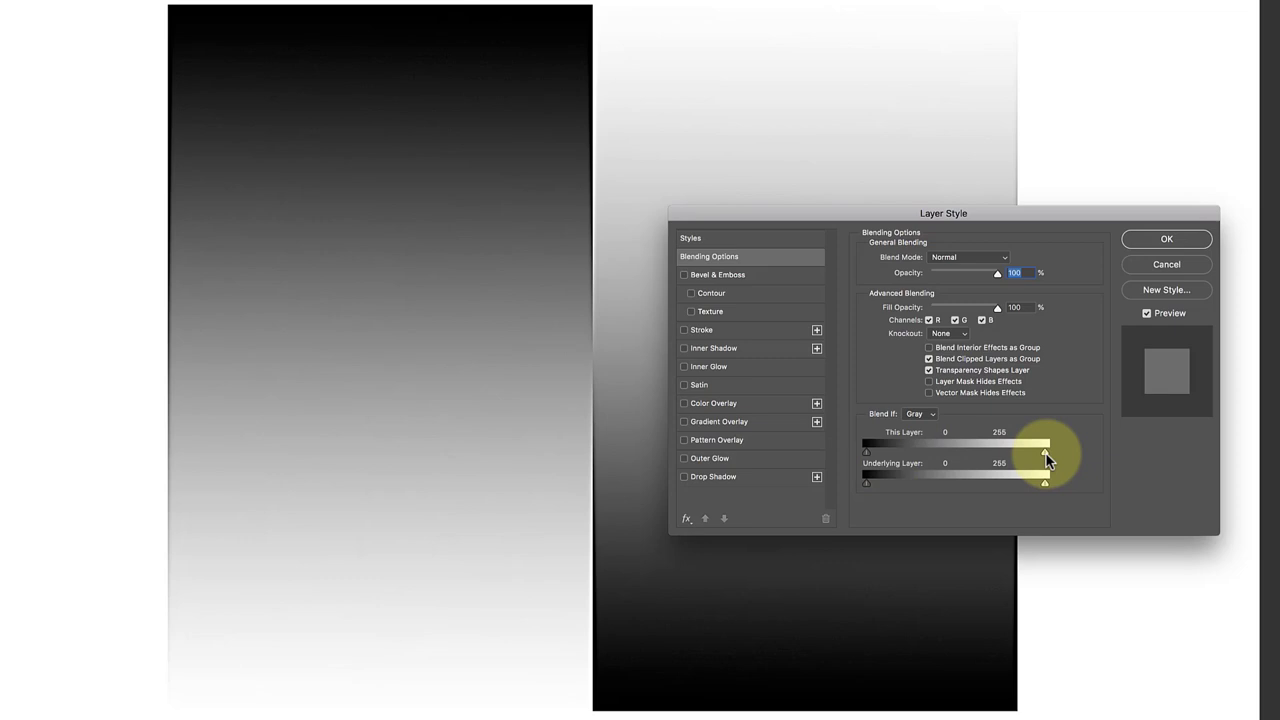
pyautogui.moveTo(1043, 454)
pyautogui.mouseDown()
pyautogui.moveTo(1017, 455)
pyautogui.moveTo(1050, 460)
pyautogui.mouseUp()
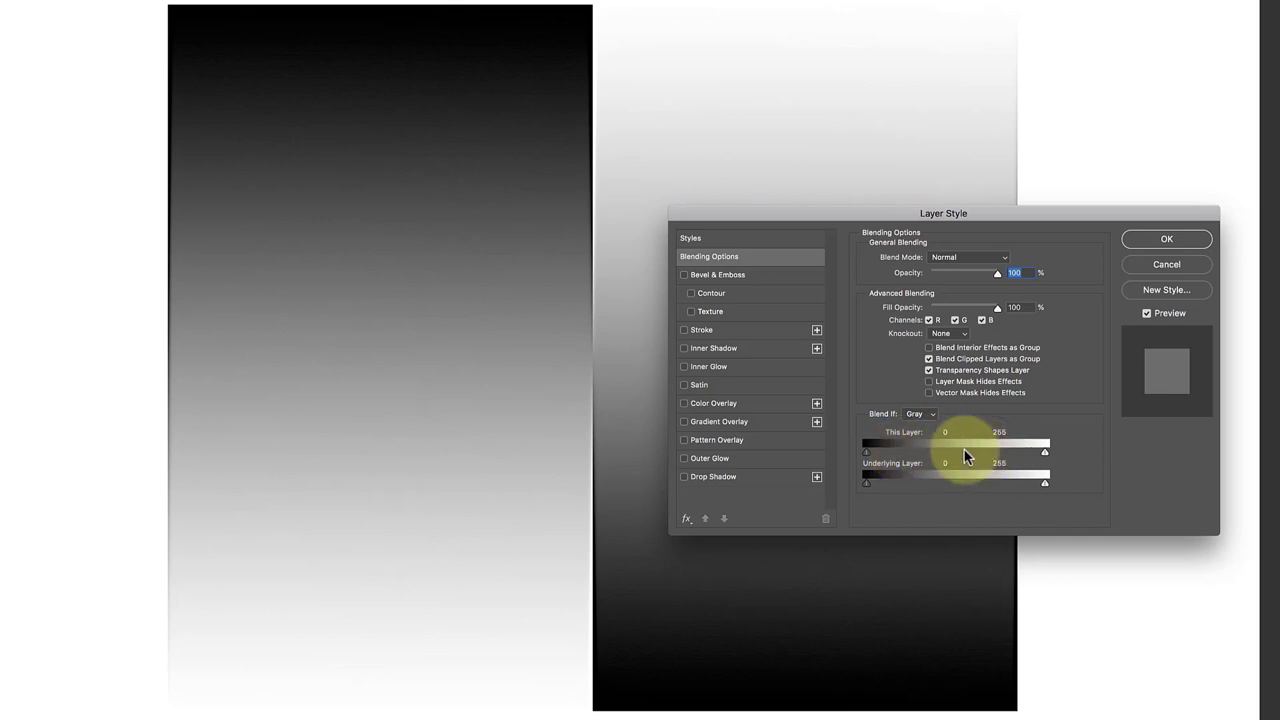
pyautogui.moveTo(866, 453); pyautogui.dragTo(872, 460)
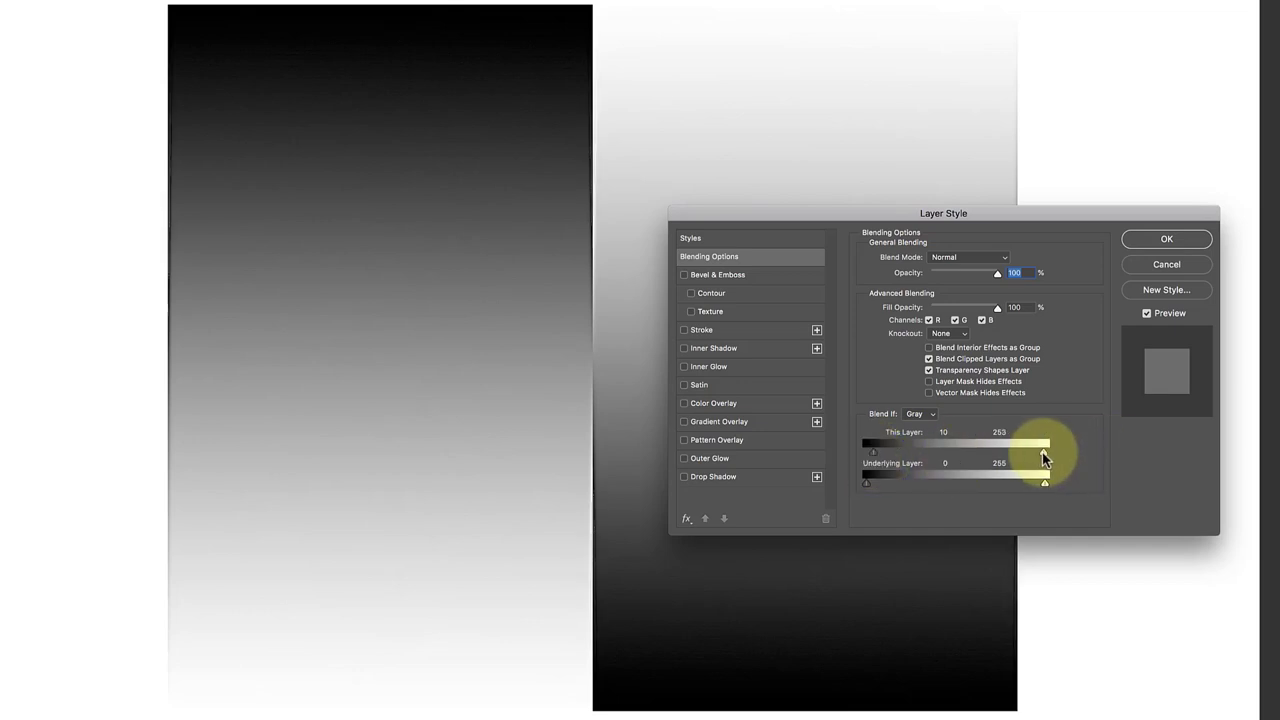
pyautogui.moveTo(1044, 452); pyautogui.dragTo(1036, 458)
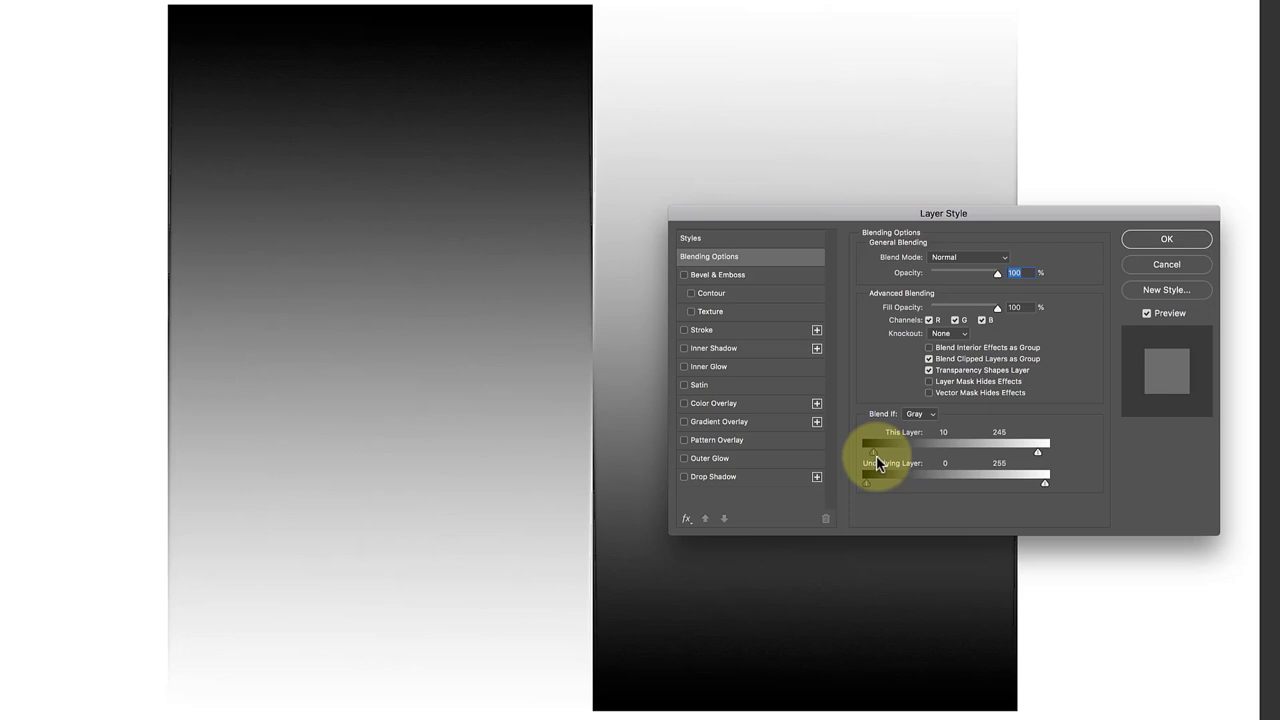
# Split the This Layer Blend If sliders into 10/48 and 209/245.
pyautogui.press('alt')
pyautogui.moveTo(876, 462); pyautogui.dragTo(899, 460)
pyautogui.moveTo(1038, 452); pyautogui.dragTo(1009, 455)
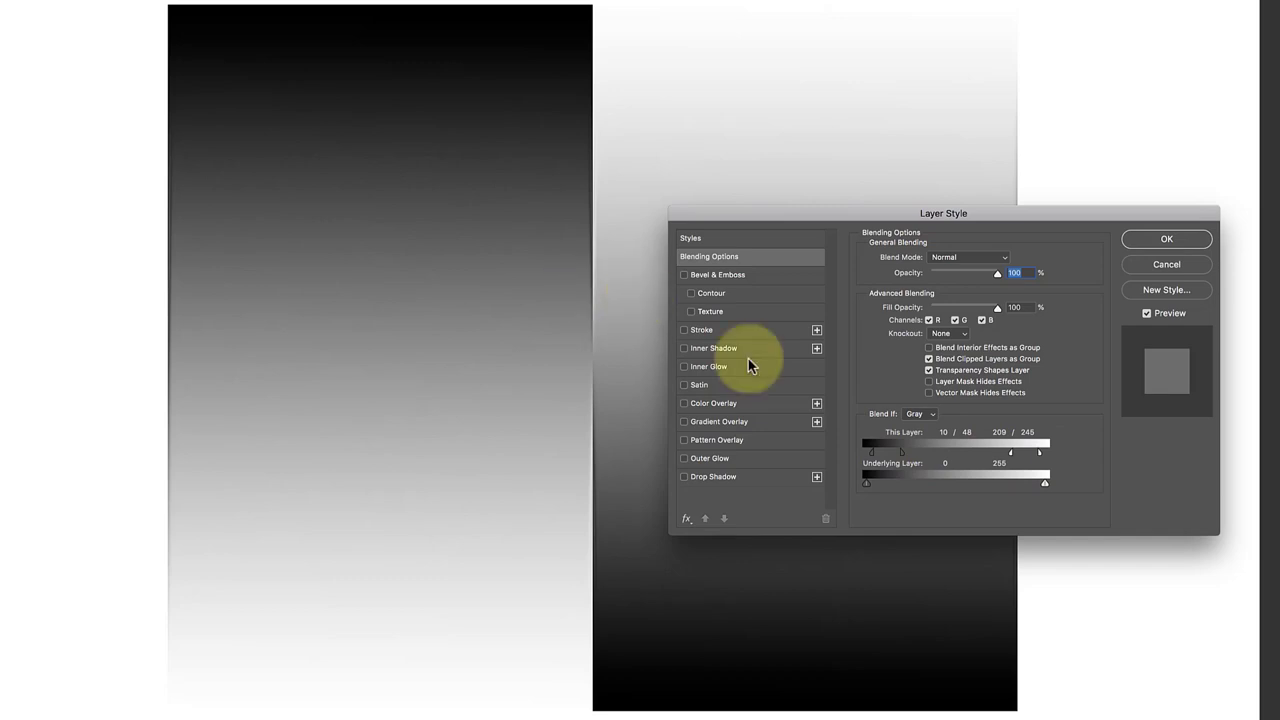
# Compare the blending with Preview toggled off and on, then apply the layer style.
pyautogui.click(1147, 314)
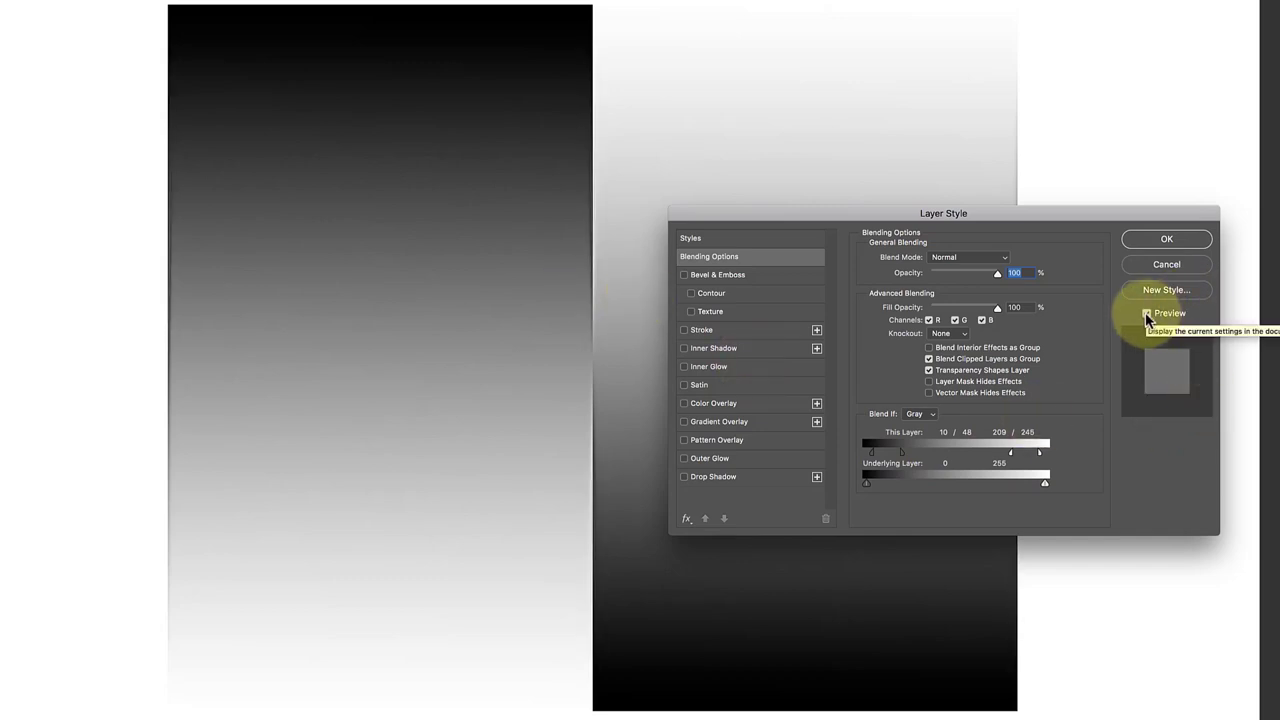
pyautogui.click(1147, 314)
pyautogui.click(1147, 314)
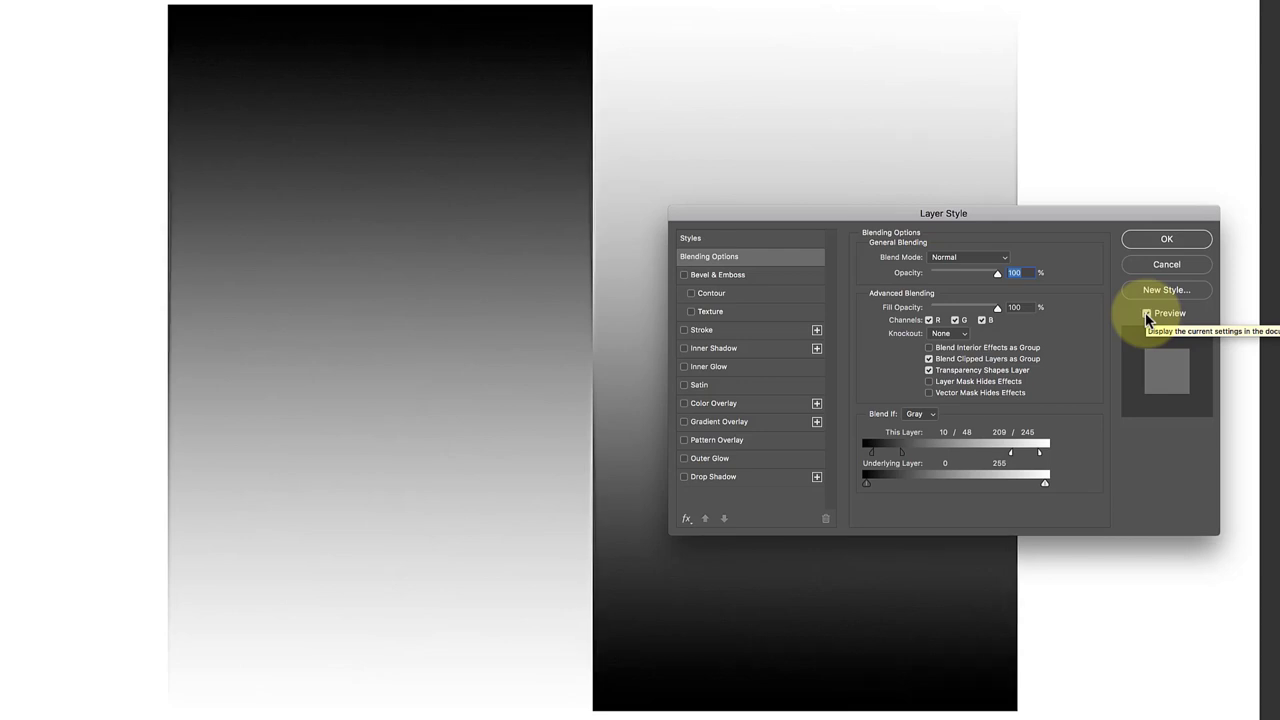
pyautogui.click(1160, 240)
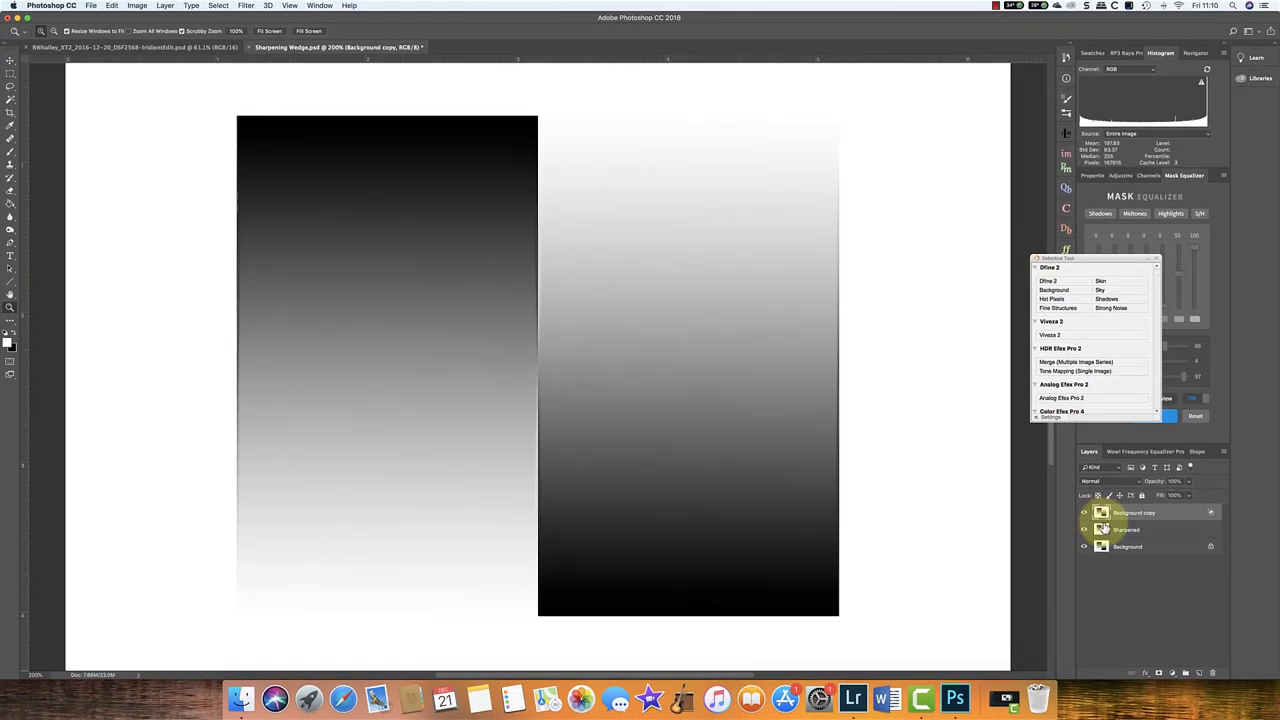
# Set the Background copy to 85% opacity and compare it hidden and shown, including at 100% zoom.
pyautogui.moveTo(1190, 489); pyautogui.dragTo(1176, 497)
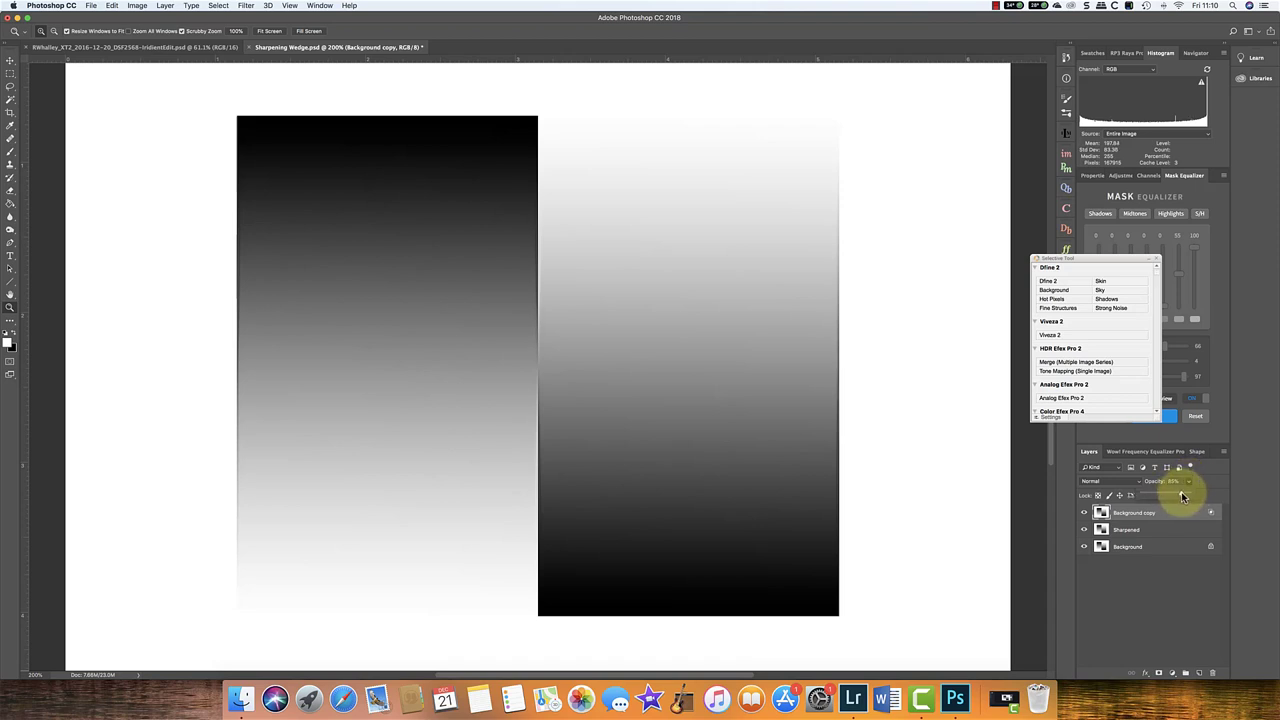
pyautogui.click(1085, 514)
pyautogui.click(1085, 514)
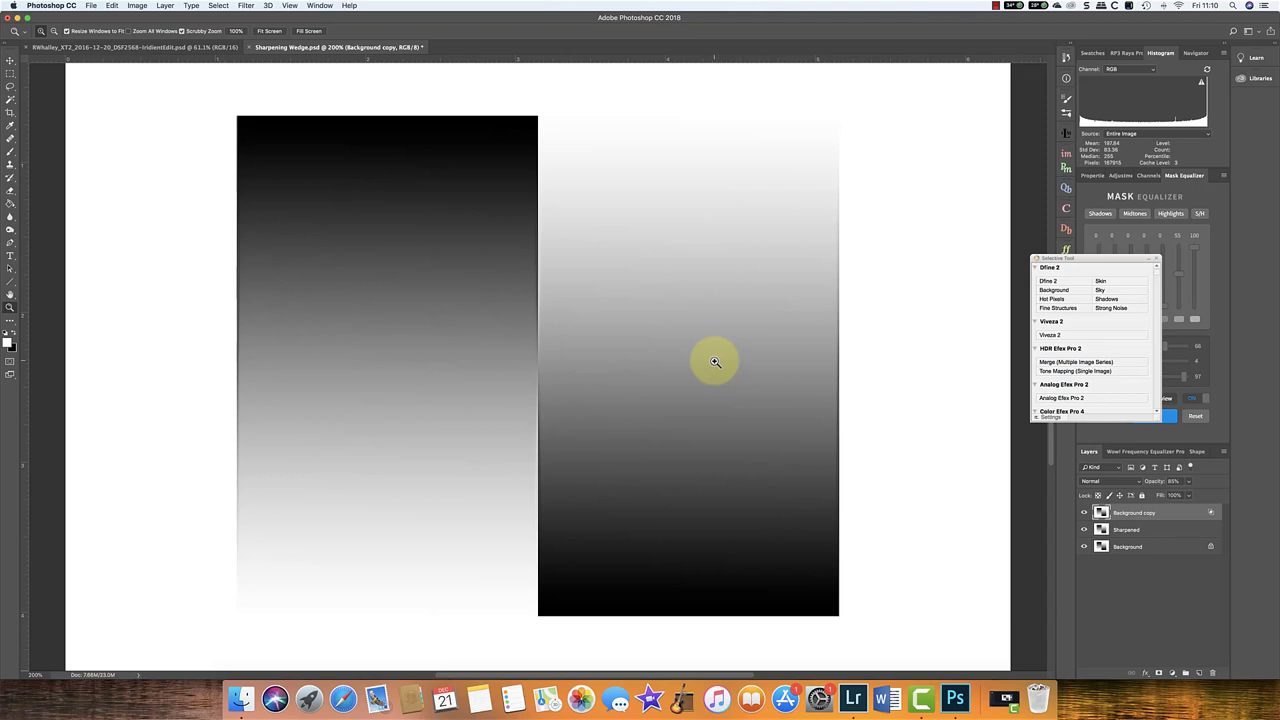
pyautogui.click(236, 31)
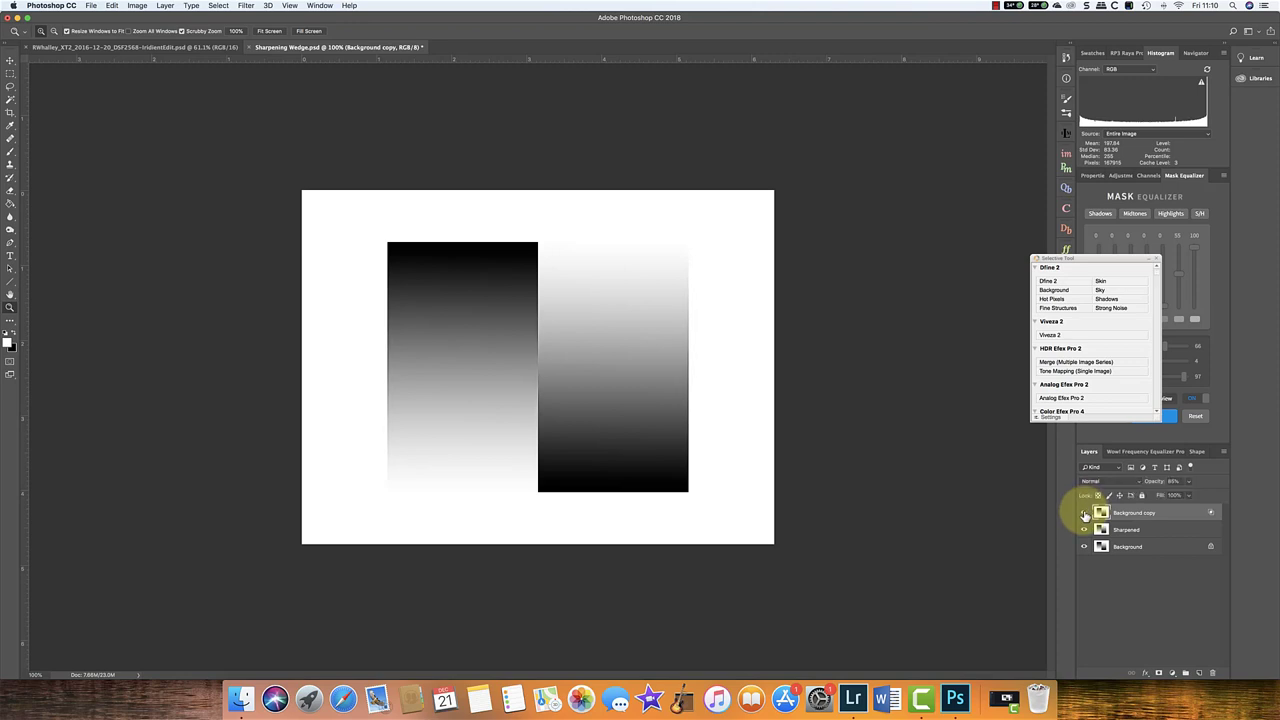
pyautogui.click(1085, 515)
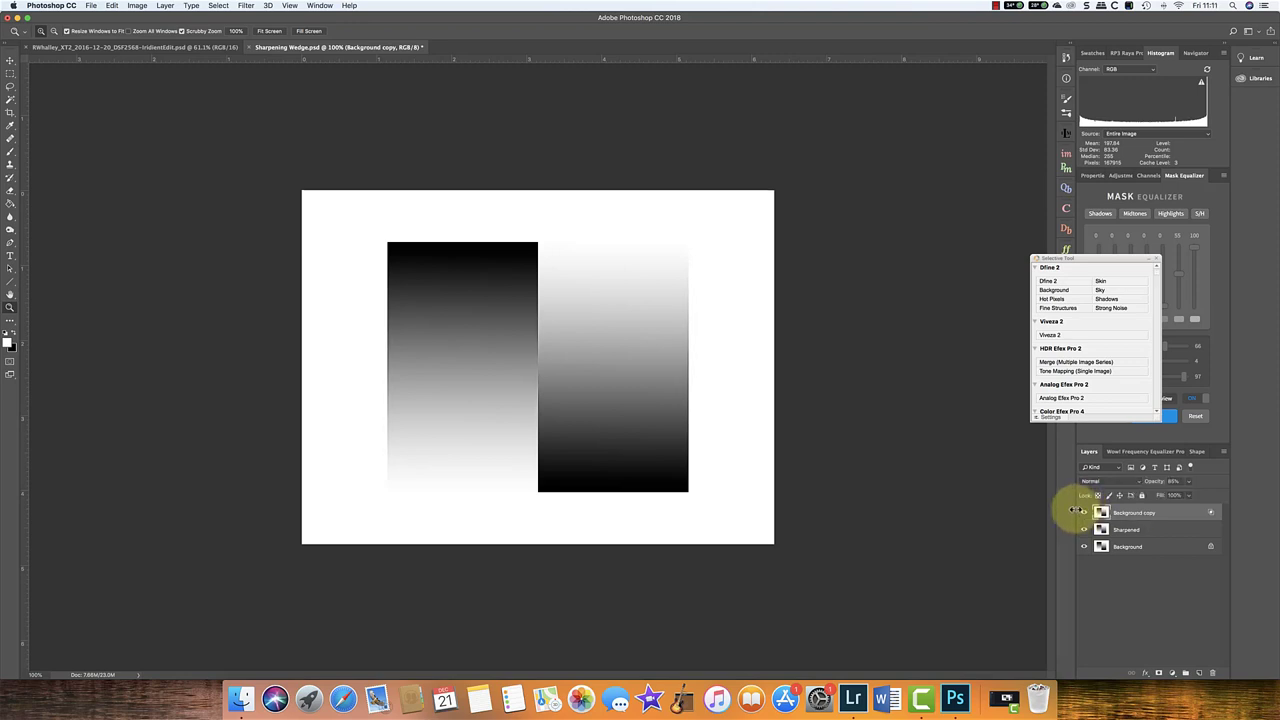
pyautogui.click(1085, 515)
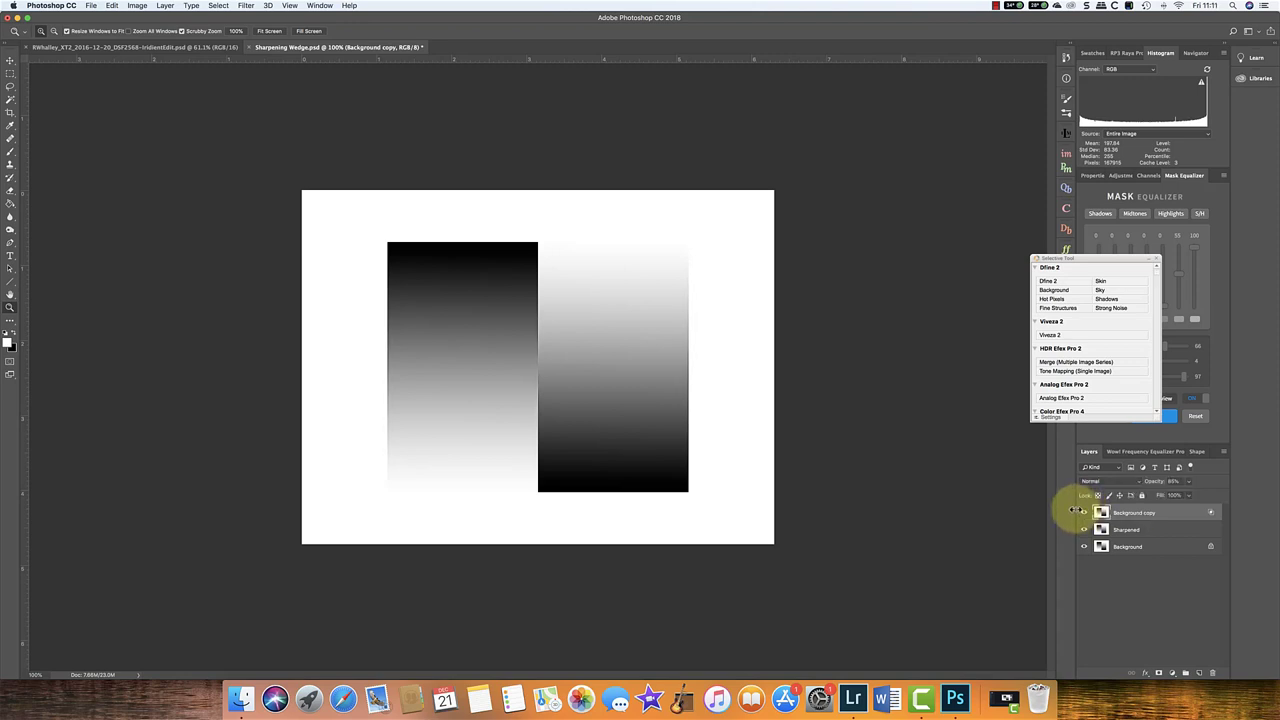
# In the landscape photo, center the rock and zoom to 300% on its sky edge.
pyautogui.click(160, 47)
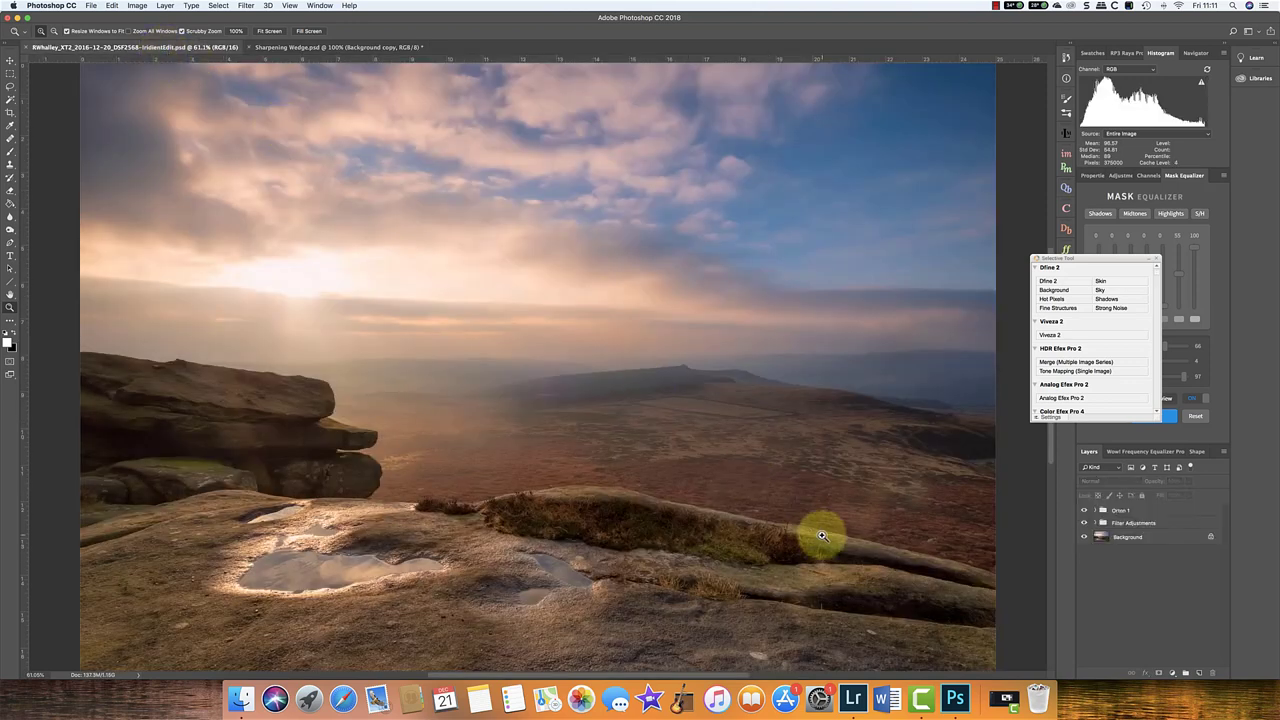
pyautogui.click(207, 364)
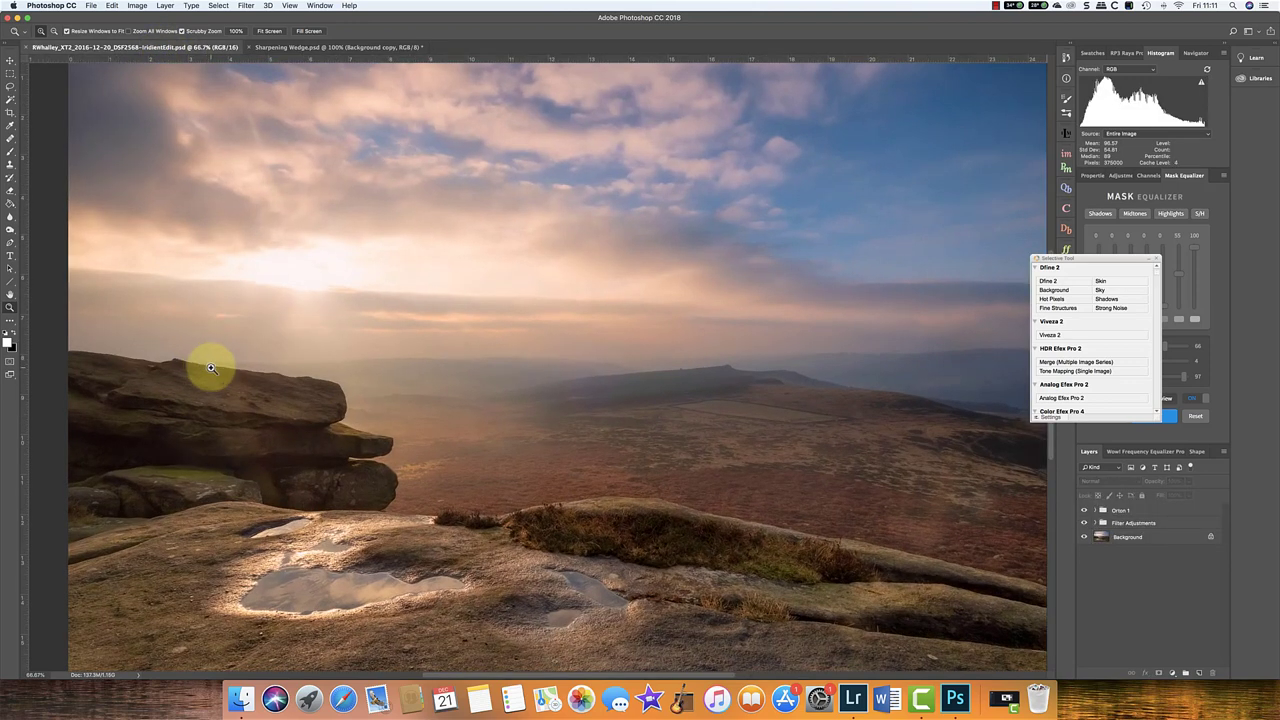
pyautogui.click(236, 31)
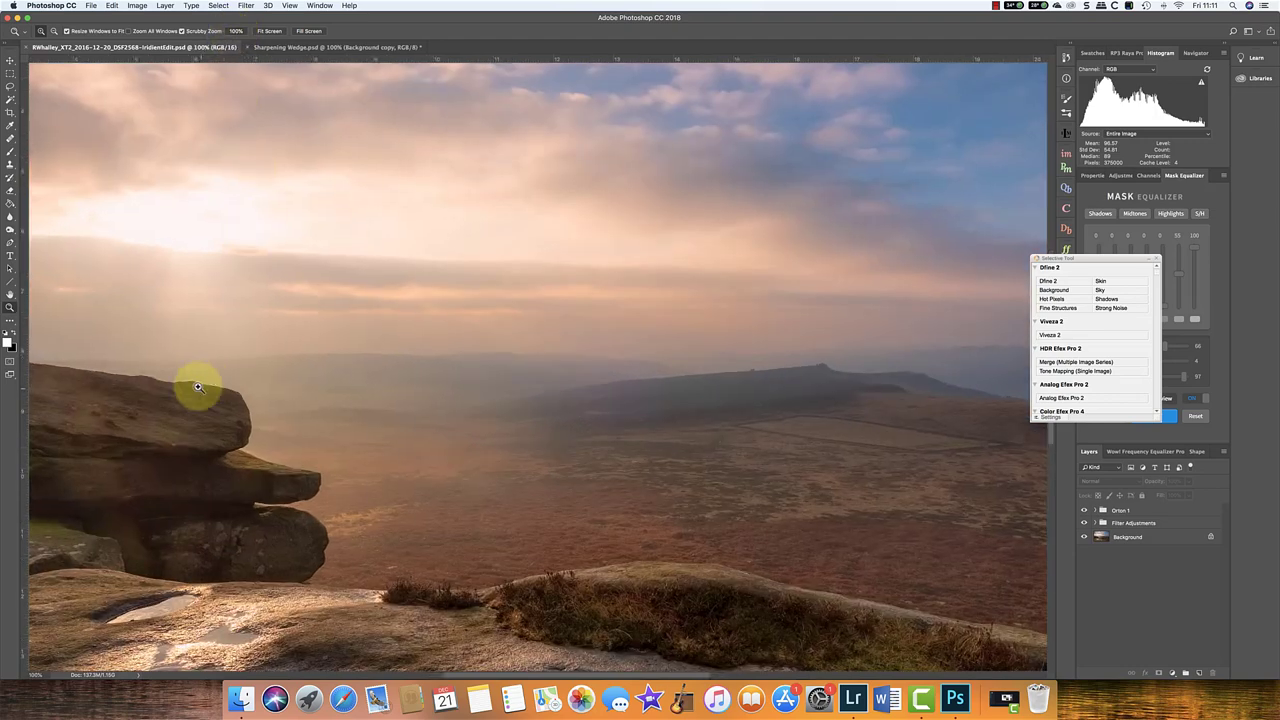
pyautogui.moveTo(174, 386); pyautogui.dragTo(421, 412)
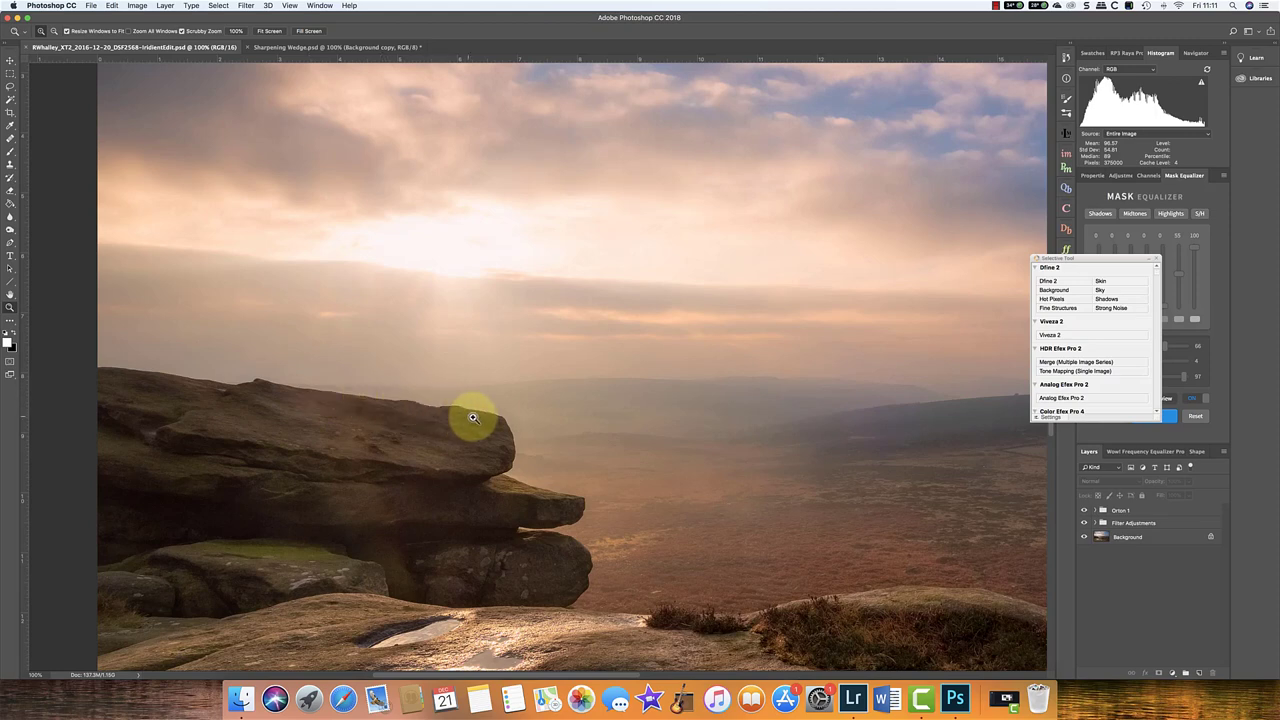
pyautogui.click(362, 397)
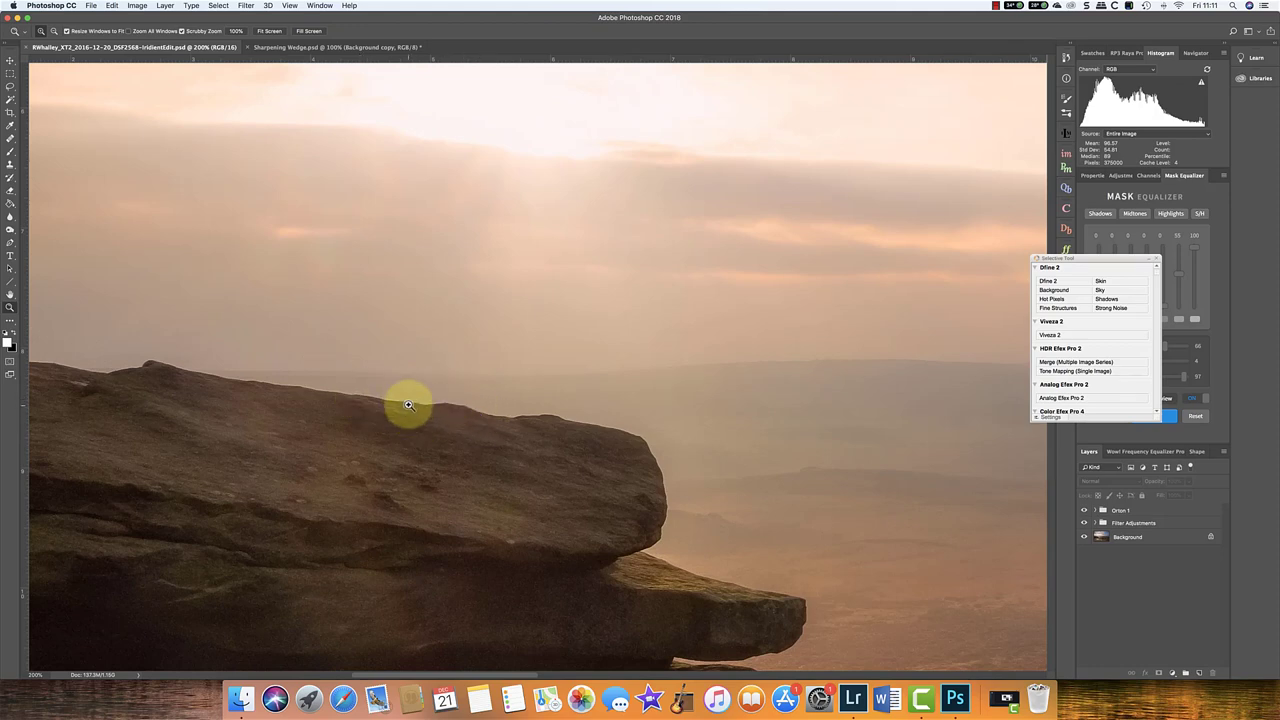
pyautogui.click(408, 404)
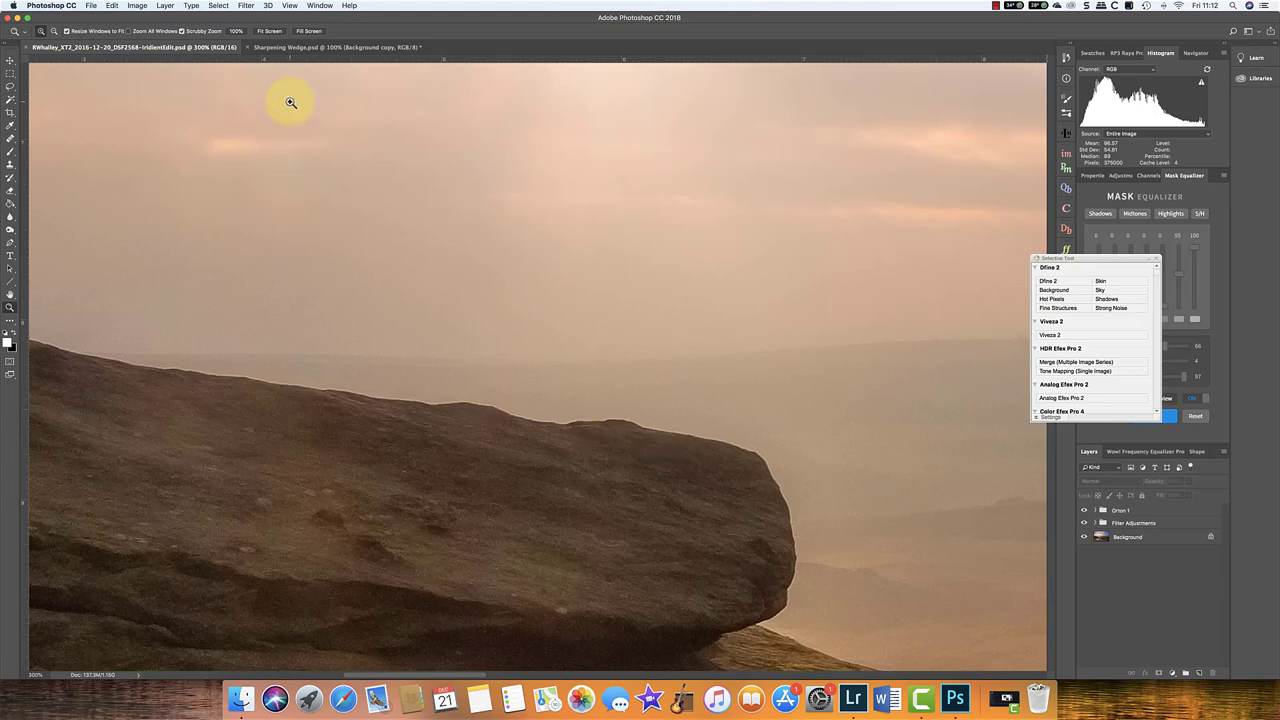
# Return the landscape to 100%, then fit the whole image to the window.
pyautogui.click(238, 32)
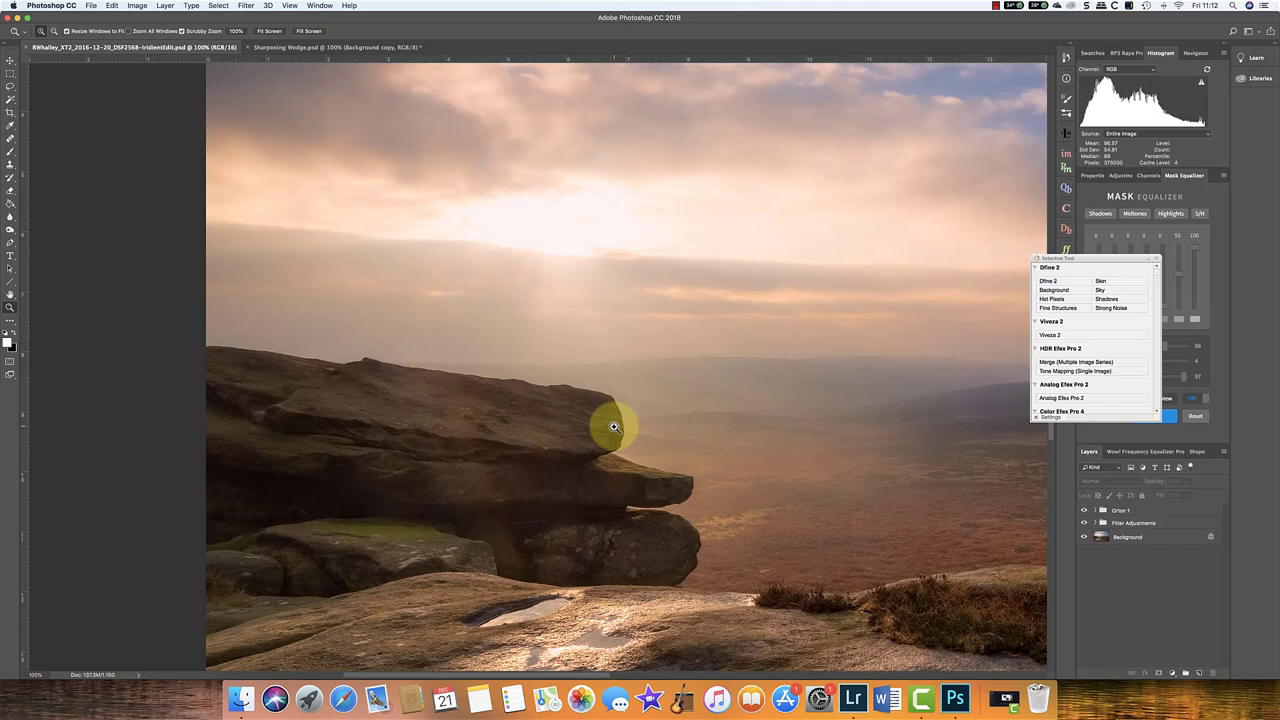
pyautogui.click(269, 31)
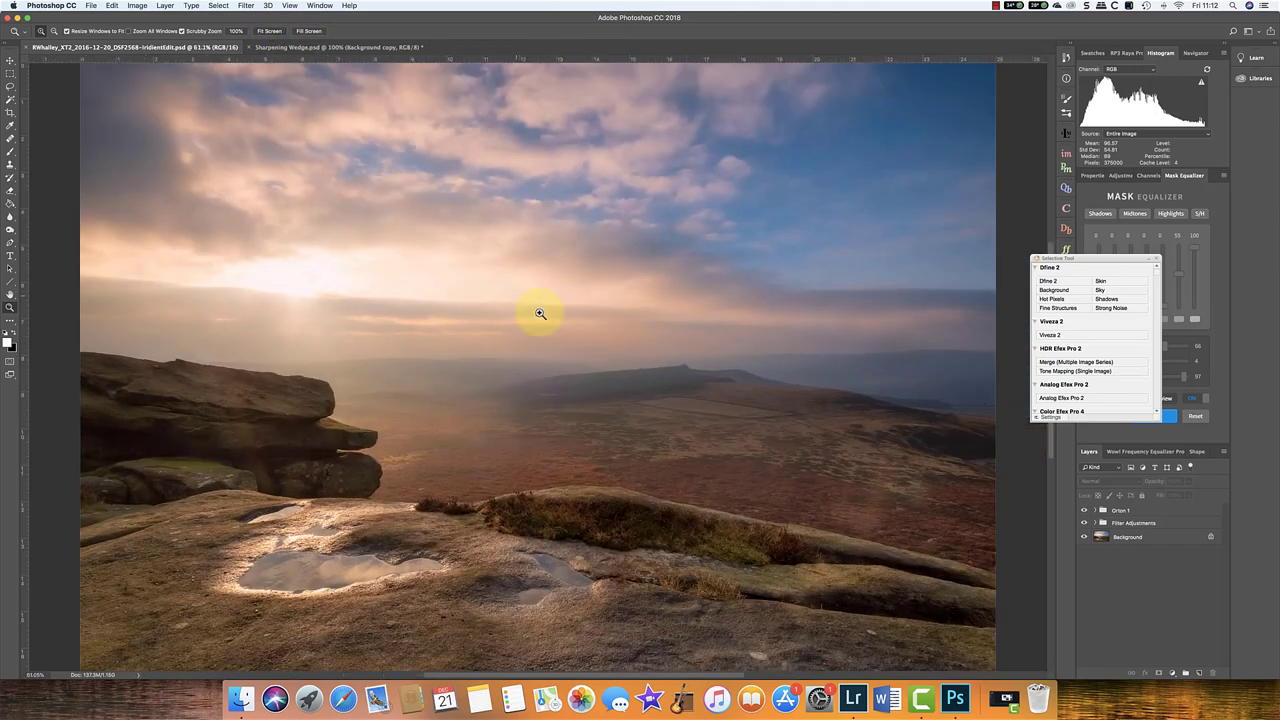